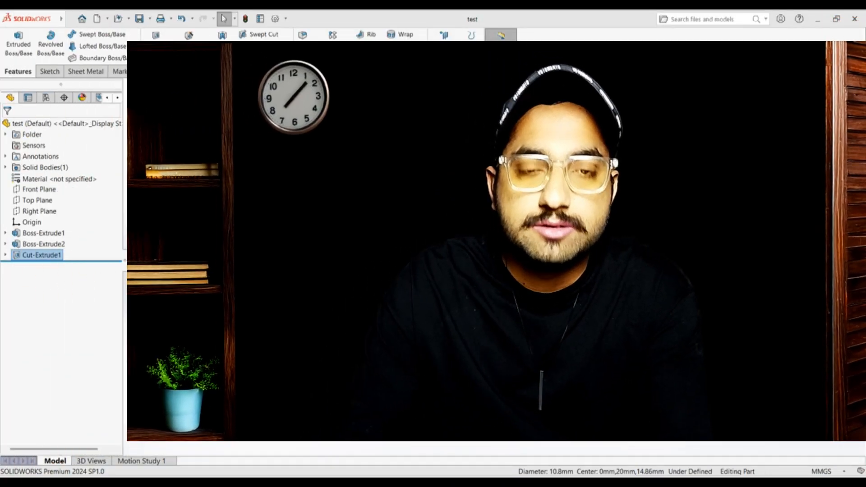
scroll(541, 223, down, 3)
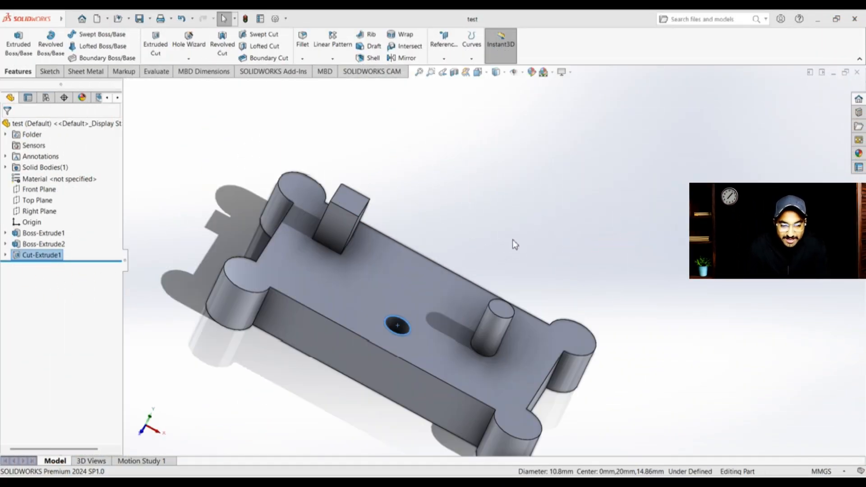
middle_drag(514, 244, 495, 261)
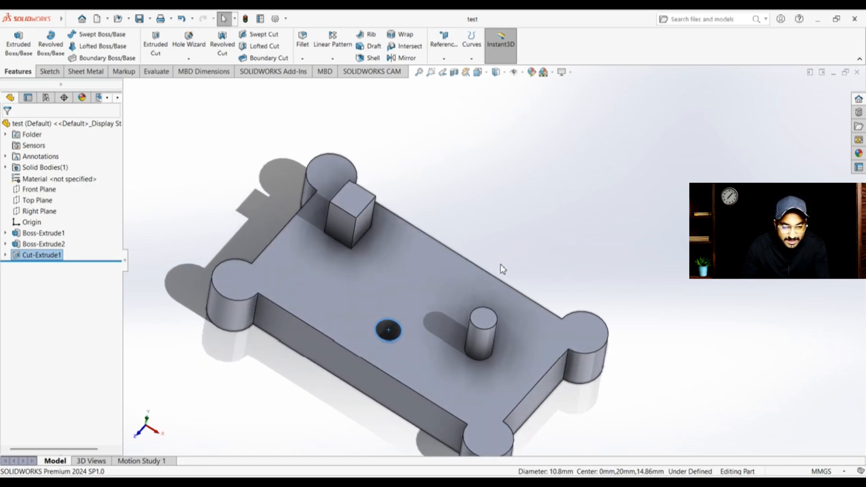
scroll(508, 271, down, 3)
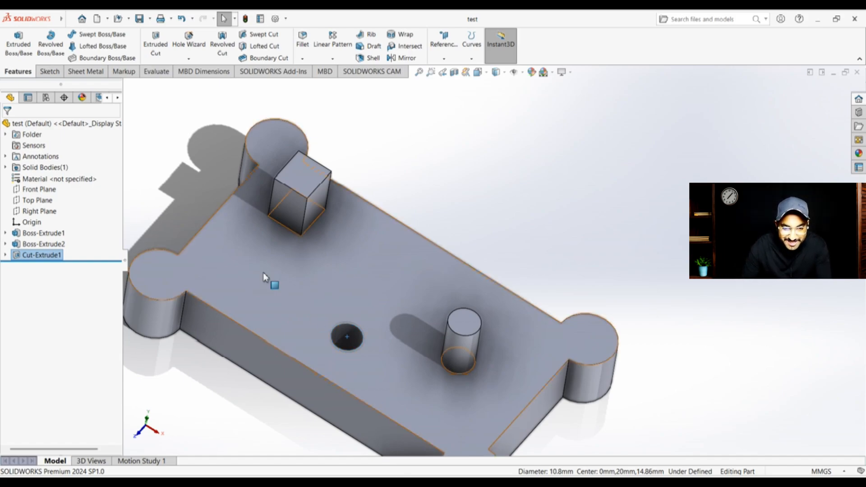
scroll(399, 263, up, 4)
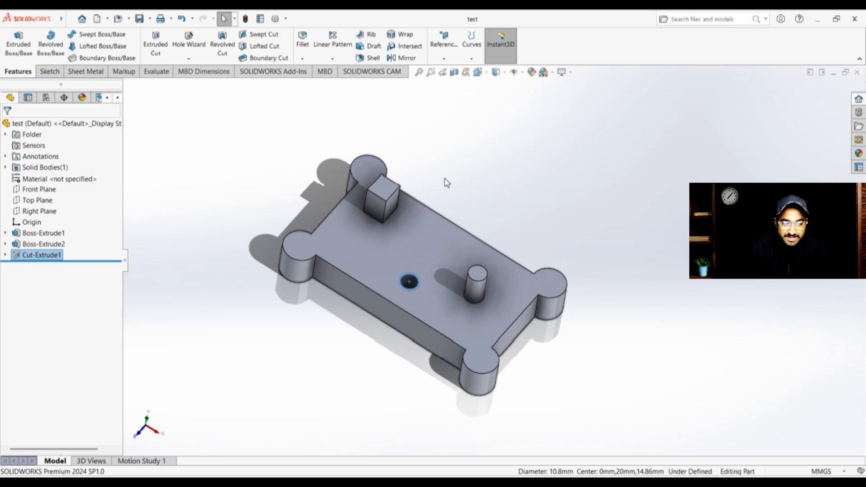
click(202, 129)
click(47, 71)
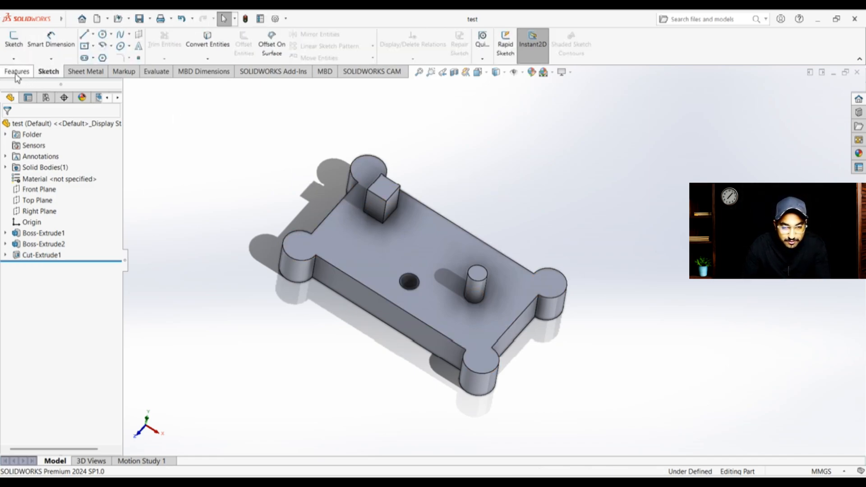
click(17, 72)
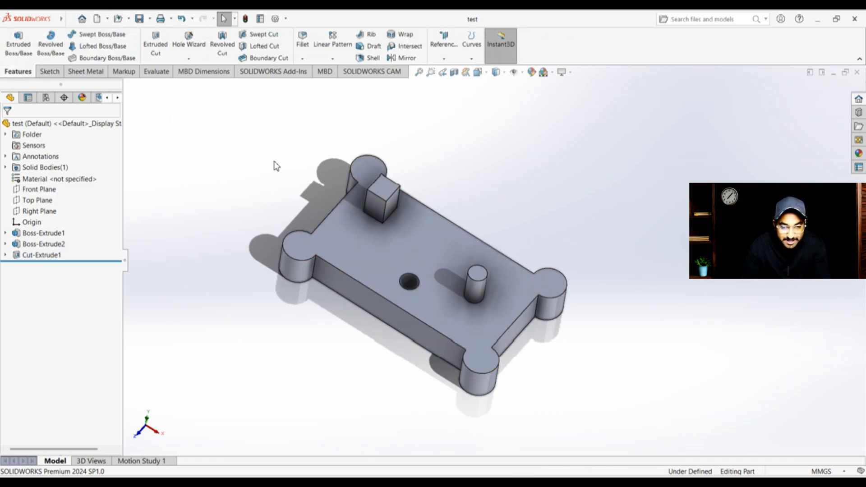
click(444, 58)
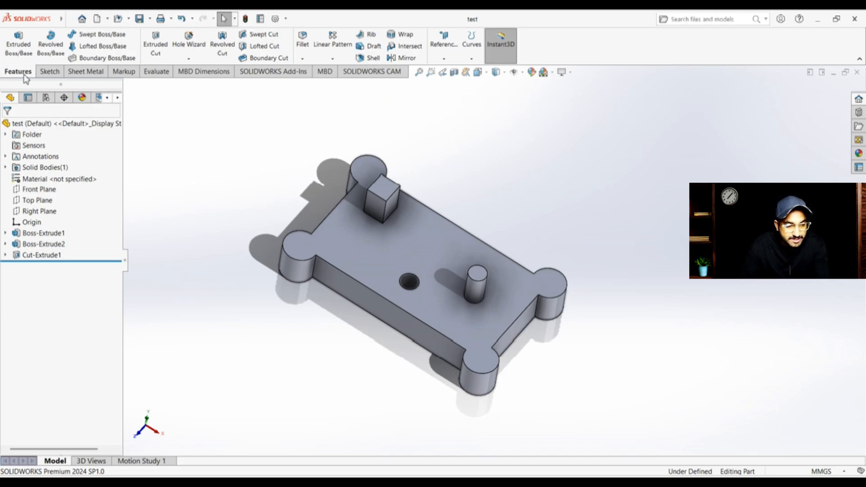
click(49, 72)
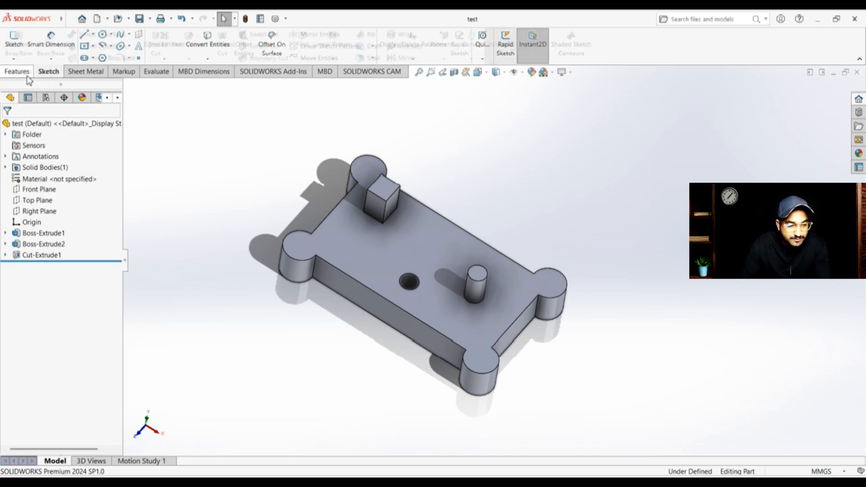
click(27, 76)
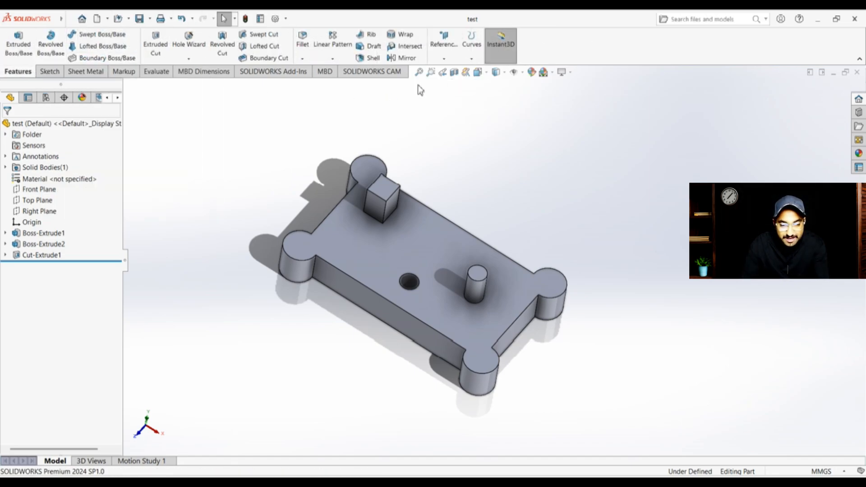
click(445, 58)
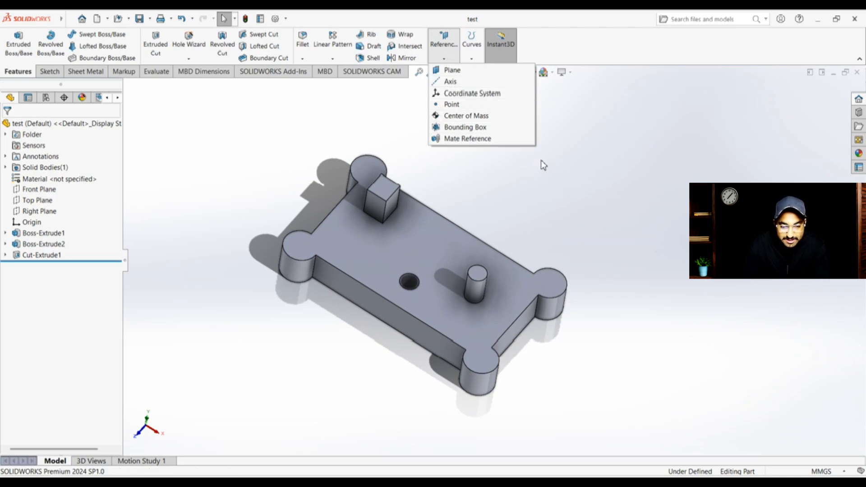
click(547, 93)
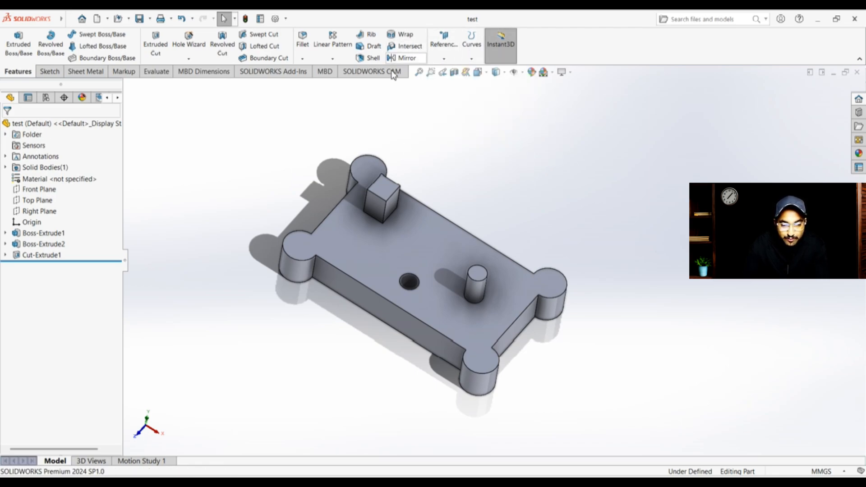
Start defining a new reference axis on the plate part.
click(445, 60)
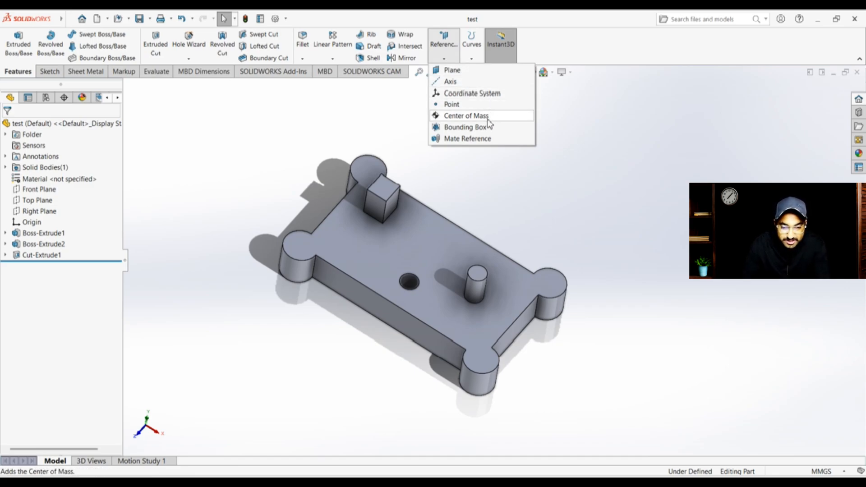
click(475, 84)
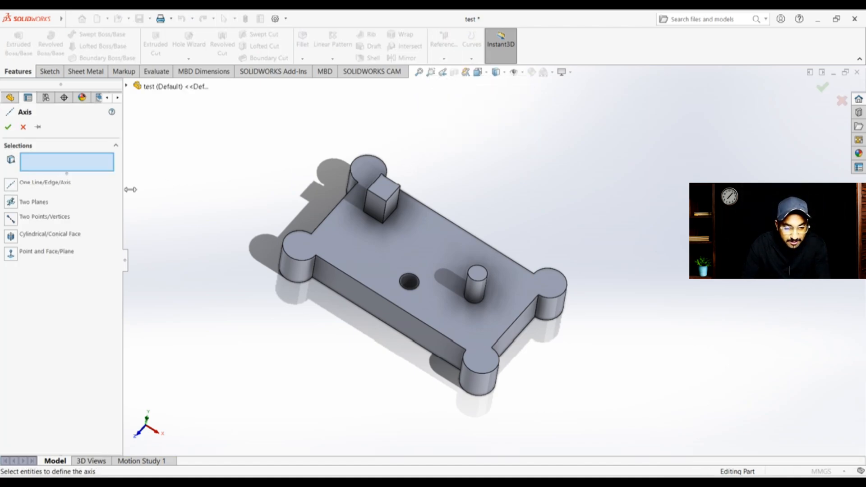
scroll(431, 354, down, 1)
scroll(401, 336, up, 3)
scroll(450, 293, down, 2)
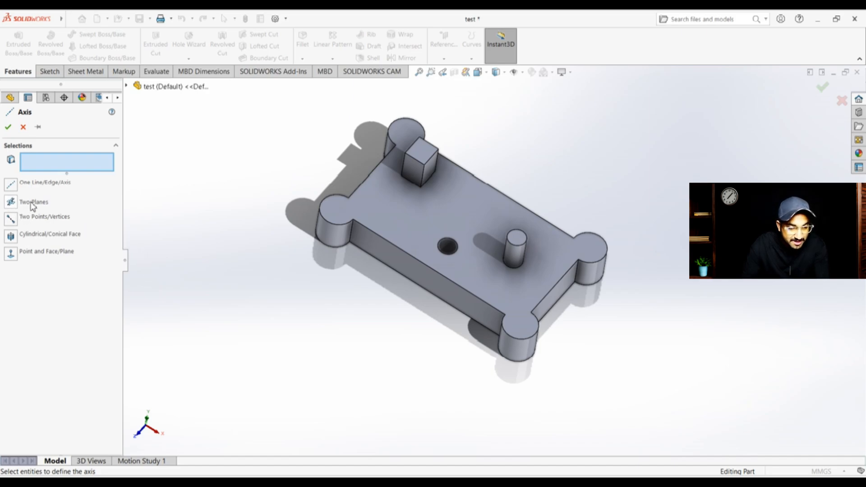
scroll(458, 266, up, 1)
scroll(541, 255, down, 3)
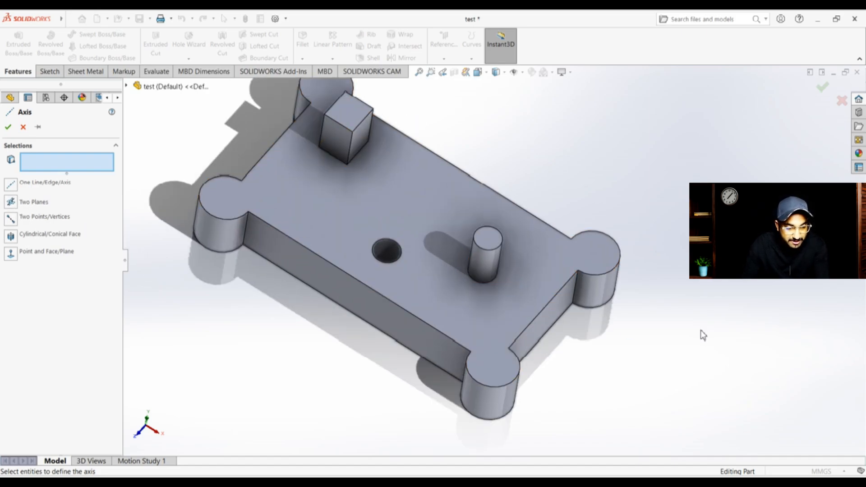
scroll(611, 361, up, 2)
middle_drag(611, 361, 456, 309)
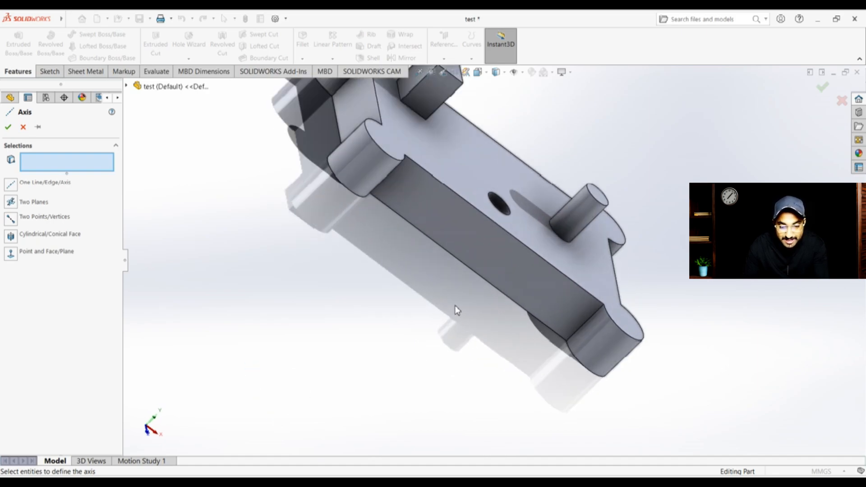
scroll(652, 212, down, 3)
middle_drag(696, 145, 681, 119)
scroll(672, 129, up, 5)
scroll(560, 215, down, 2)
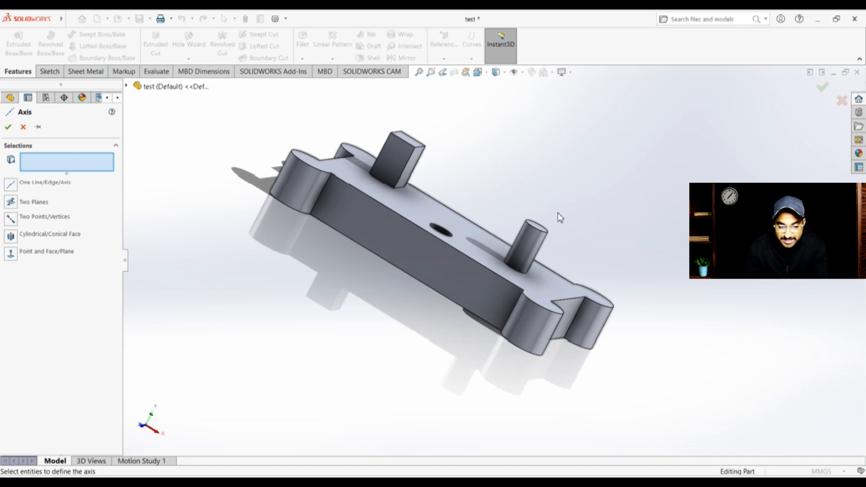
Try defining the axis from the round post's cylindrical face and clear the selection.
click(524, 248)
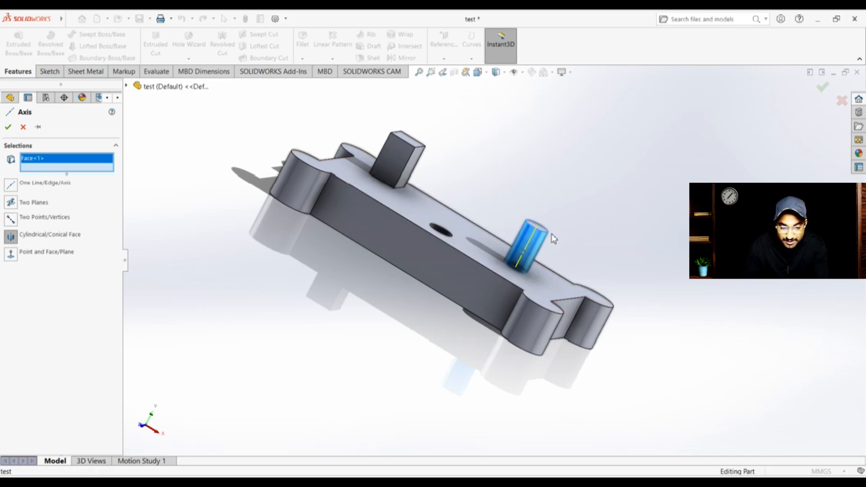
scroll(597, 219, down, 4)
middle_drag(405, 240, 445, 343)
scroll(320, 225, down, 3)
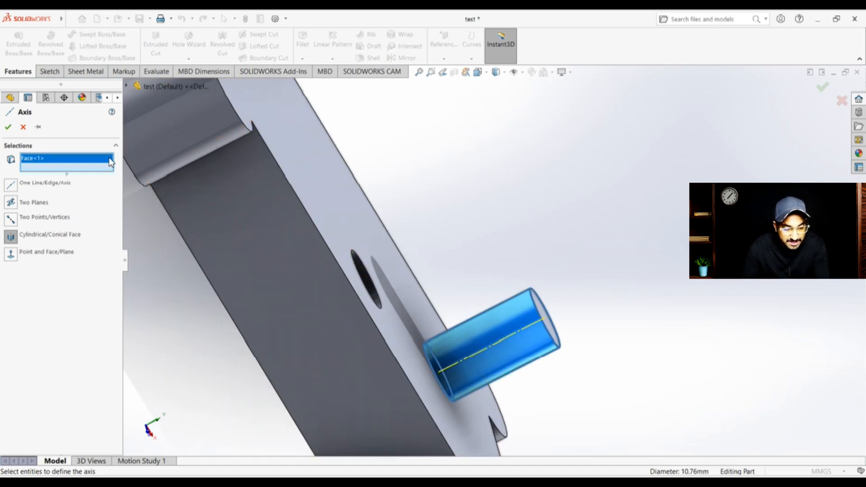
key(Delete)
key(f)
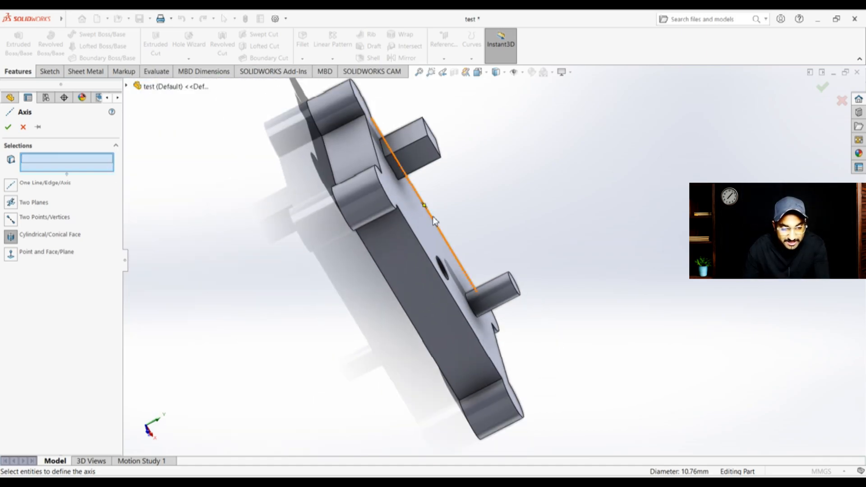
Try one side face of the rectangular block as an axis reference and clear the selection.
middle_drag(457, 158, 407, 131)
click(408, 148)
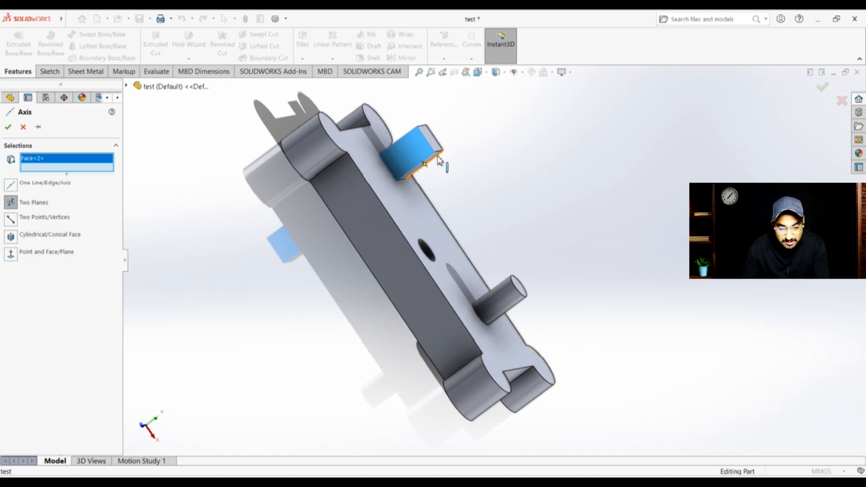
scroll(462, 158, down, 3)
scroll(380, 220, up, 6)
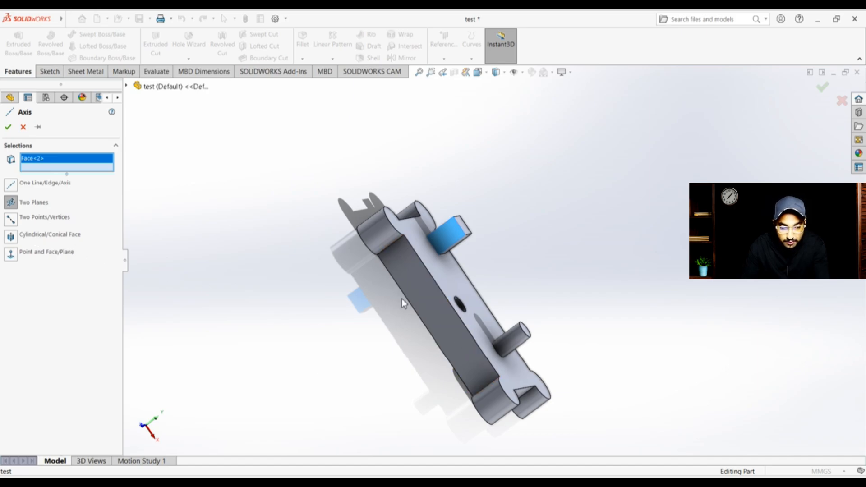
middle_drag(525, 217, 508, 287)
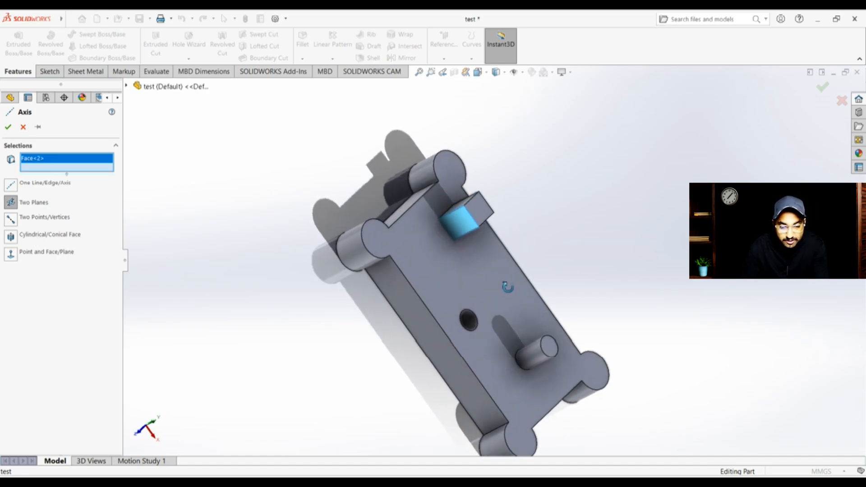
scroll(508, 287, up, 1)
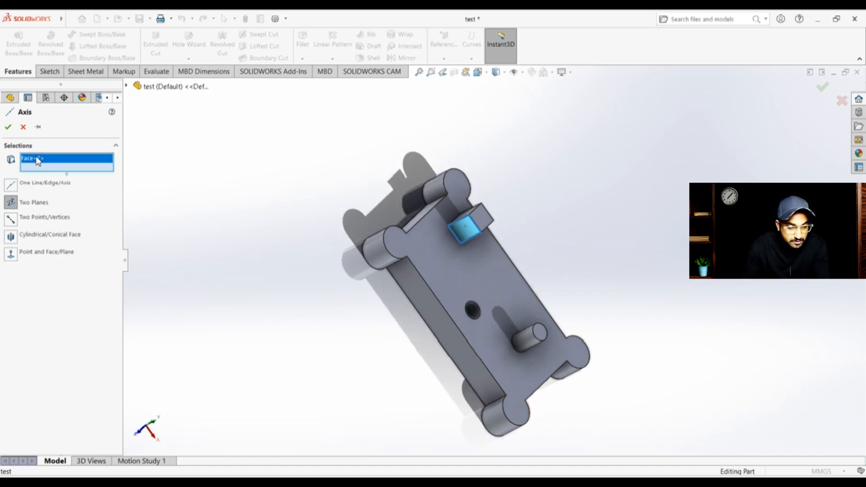
key(Delete)
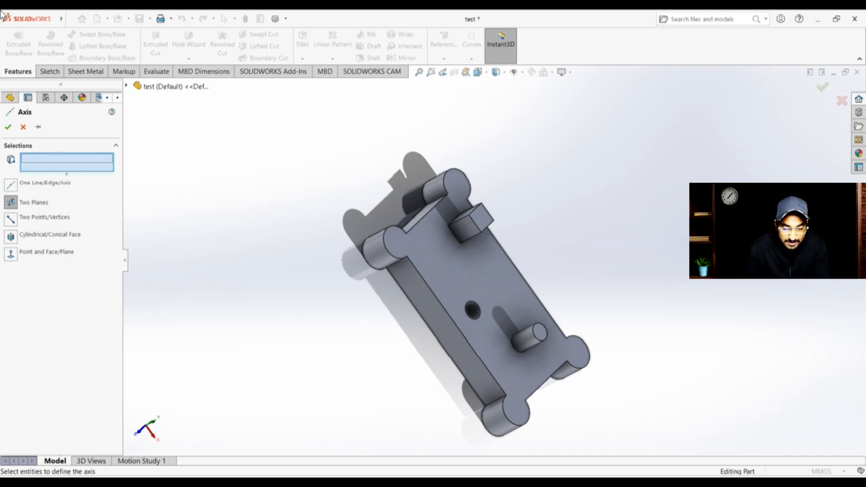
key(alt+e)
click(383, 215)
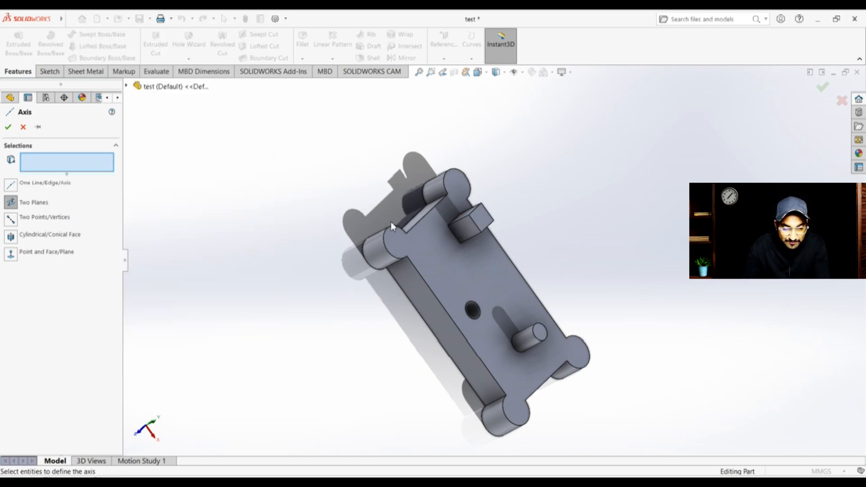
Preview the axis through the round post's cylindrical face again and remove that face from the selection.
click(534, 347)
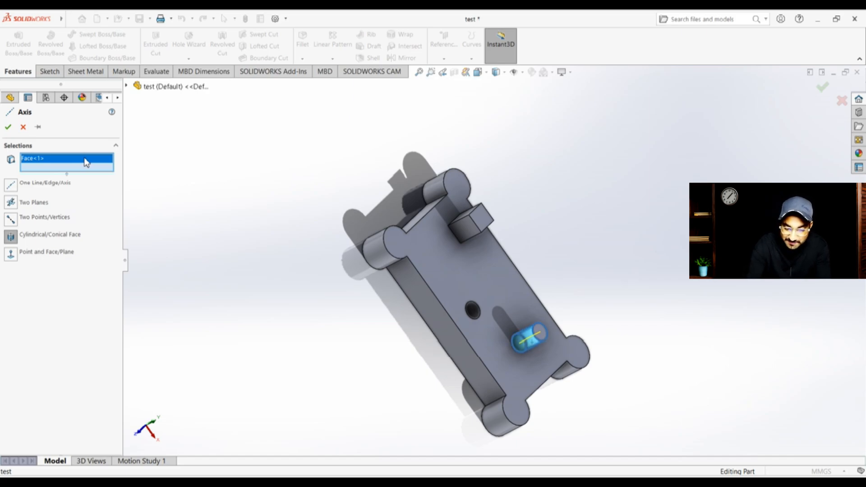
key(Delete)
scroll(429, 358, down, 1)
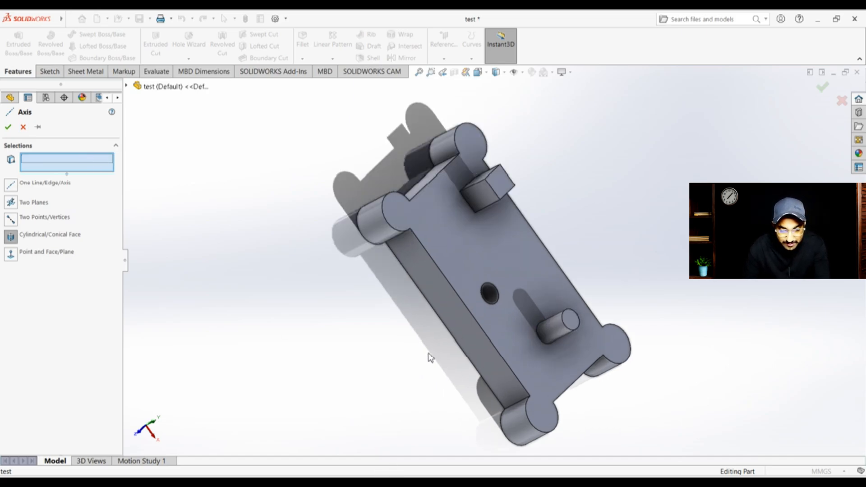
scroll(472, 435, up, 2)
scroll(496, 350, down, 5)
scroll(443, 300, down, 2)
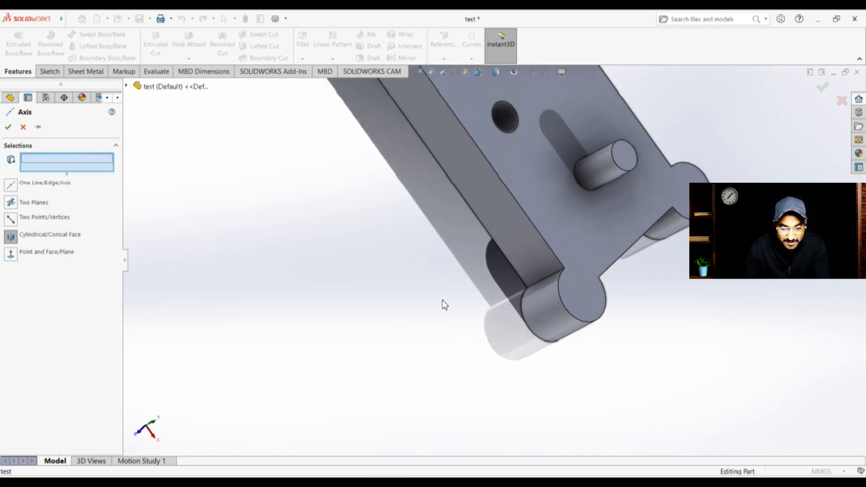
scroll(442, 298, up, 3)
scroll(503, 119, down, 6)
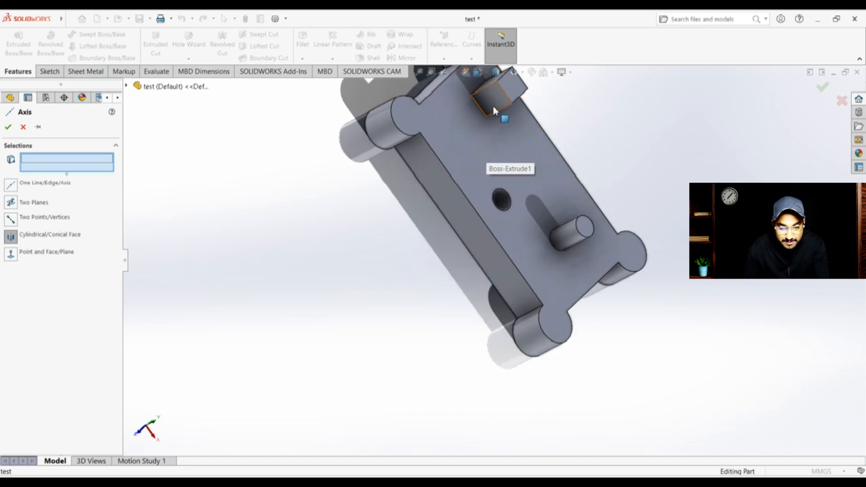
scroll(542, 128, down, 2)
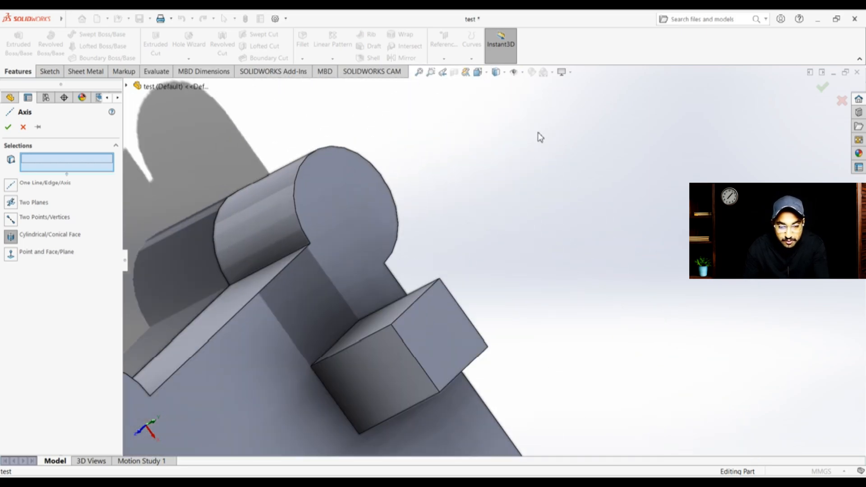
scroll(465, 305, up, 2)
Preview a Two Planes axis along the shared edge of two adjacent side faces of the rectangular block.
click(11, 202)
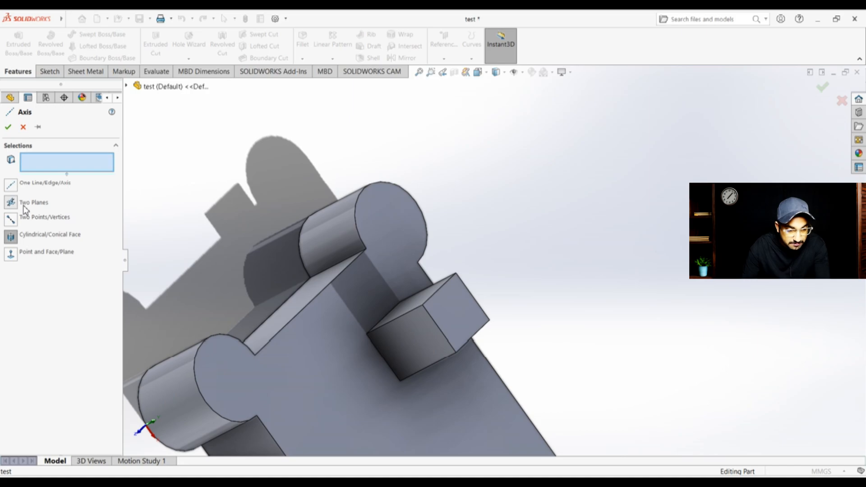
click(417, 353)
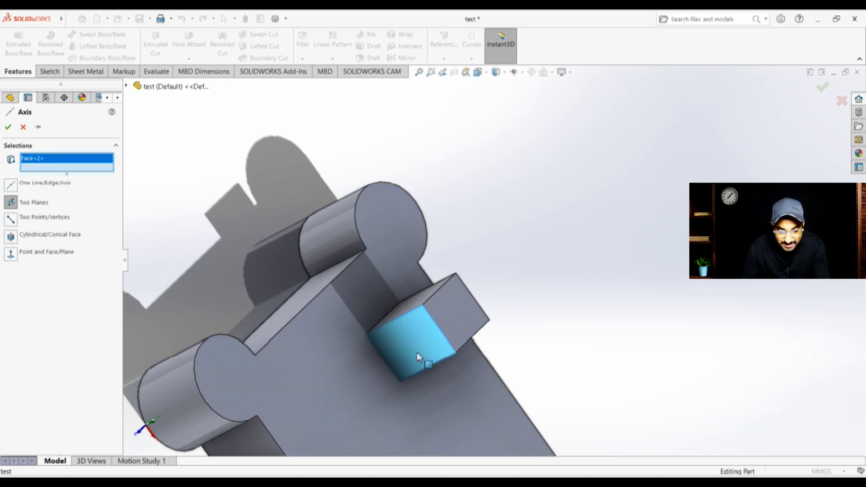
scroll(544, 353, up, 3)
middle_drag(541, 336, 495, 266)
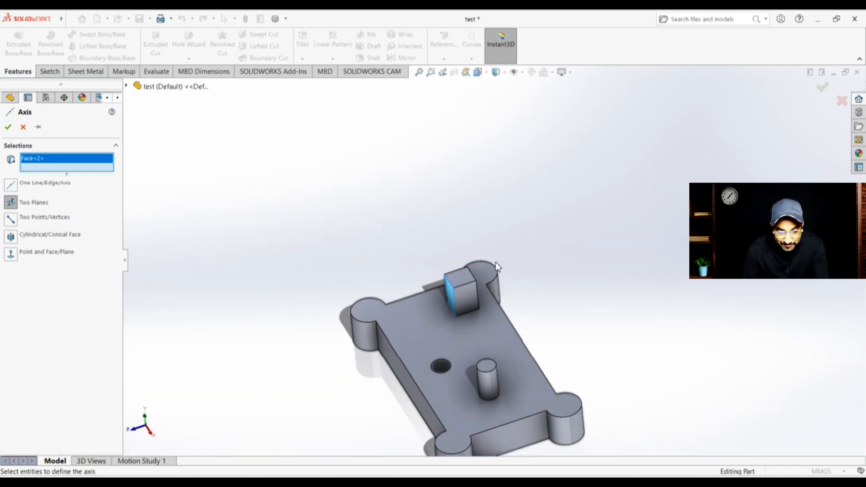
scroll(470, 307, down, 3)
scroll(470, 307, down, 2)
click(443, 261)
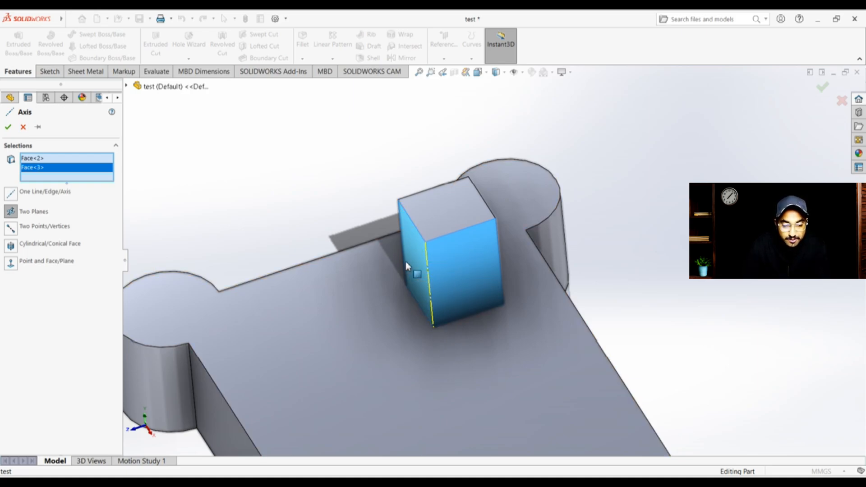
scroll(465, 303, up, 5)
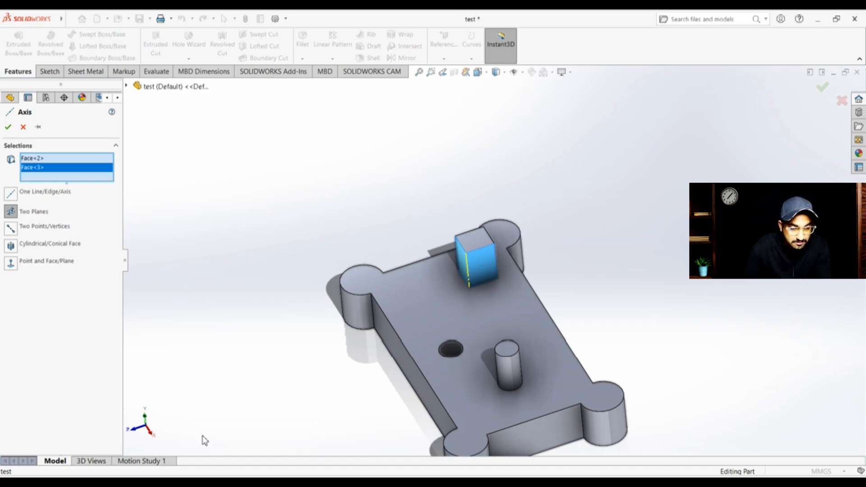
Remove both side faces of the rectangular block from the axis selection.
click(79, 159)
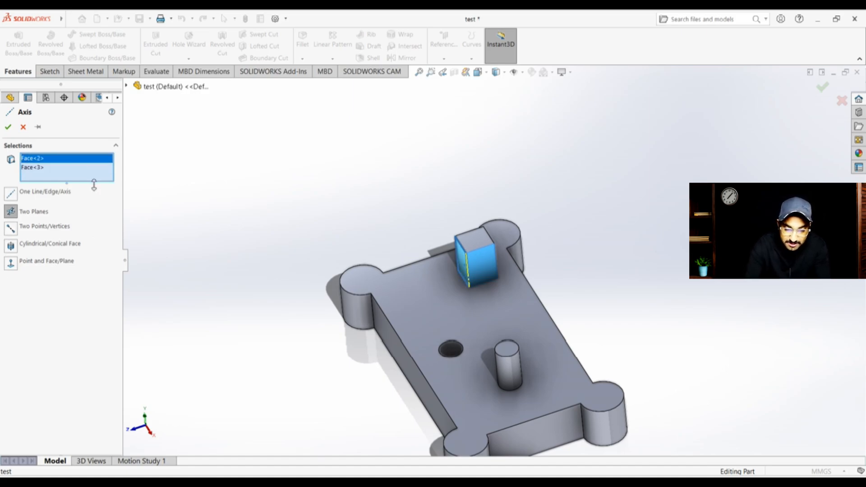
key(Delete)
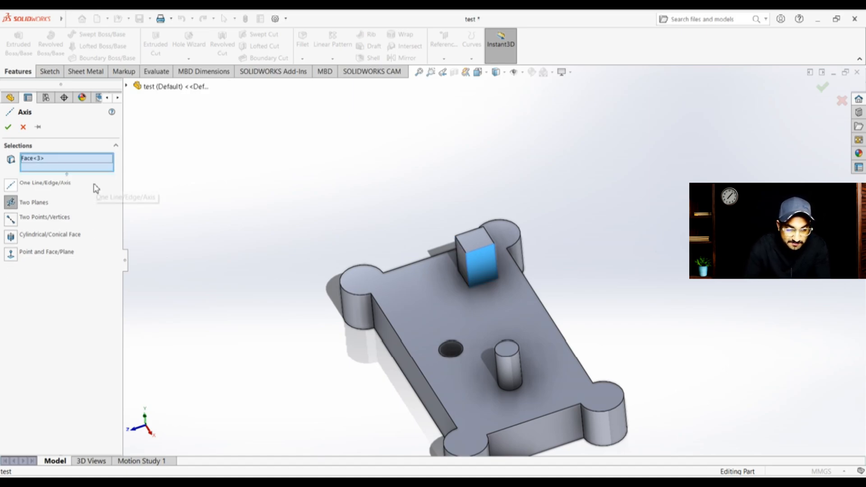
click(72, 160)
key(Delete)
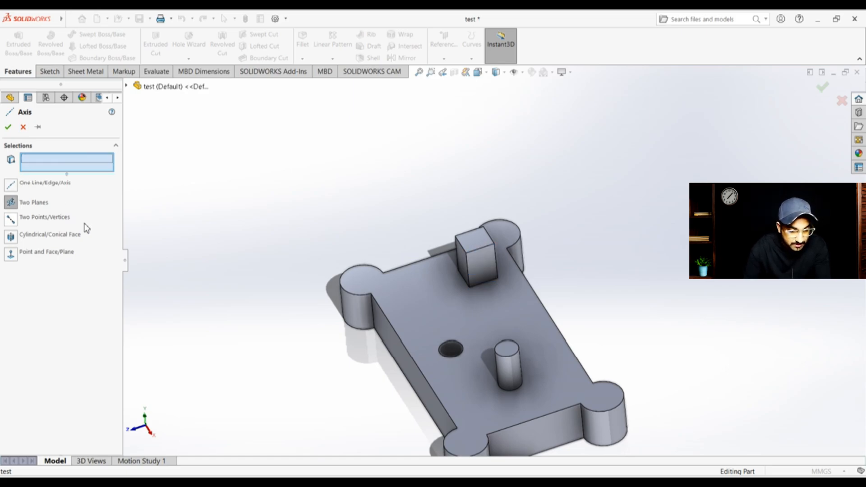
Preview a Two Points/Vertices axis running diagonally across the plate's upper face between two inner vertices beside opposite rounded corners.
scroll(189, 263, down, 2)
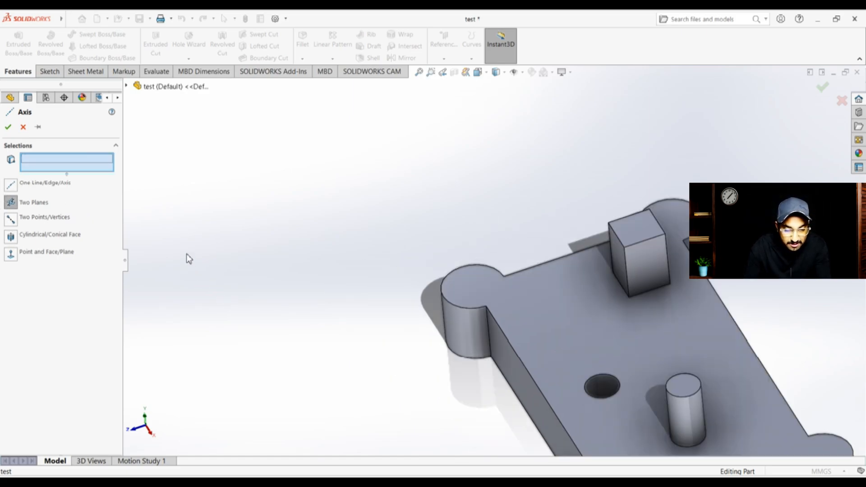
scroll(177, 296, up, 1)
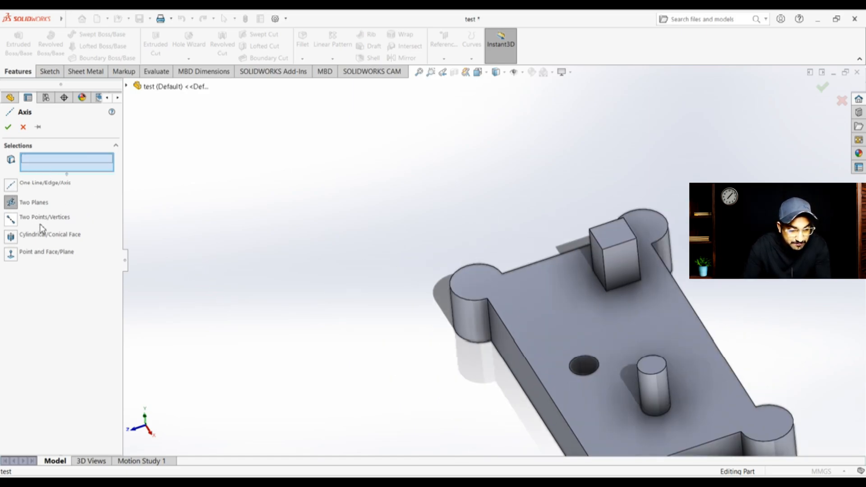
click(28, 223)
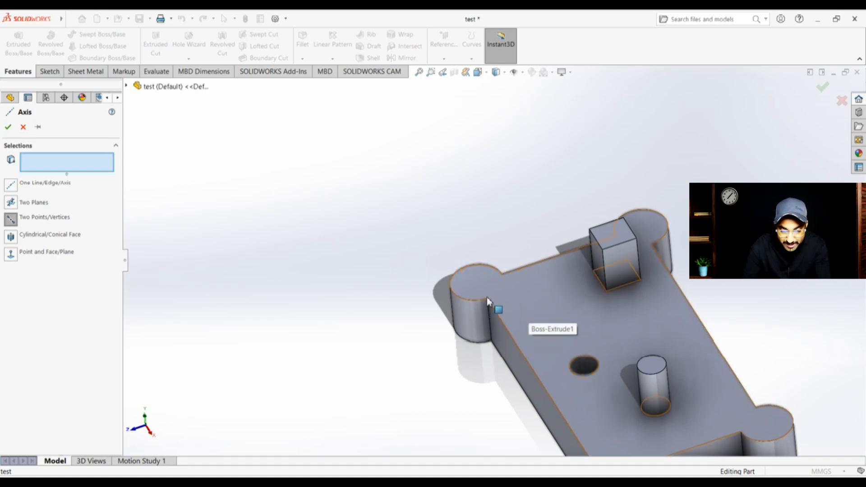
scroll(490, 302, down, 4)
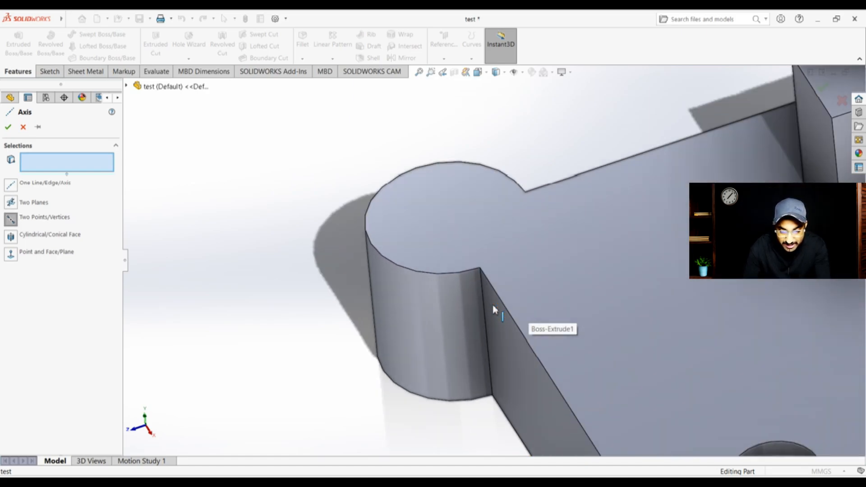
click(480, 269)
scroll(765, 440, up, 5)
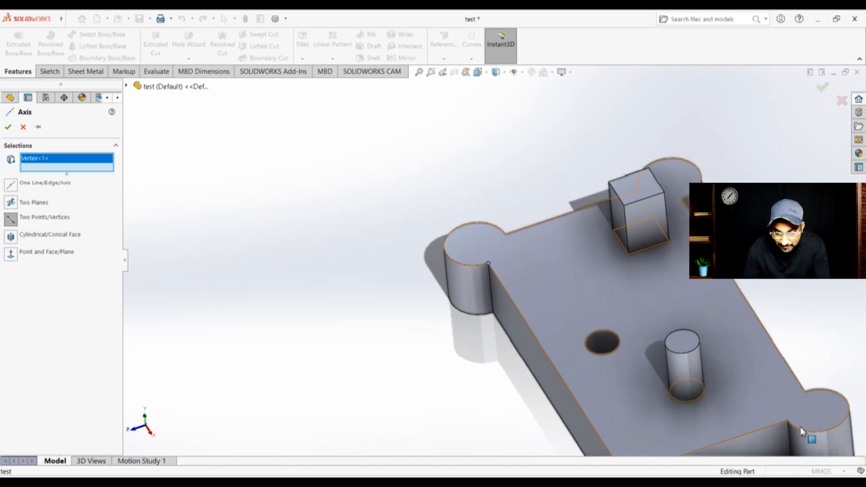
scroll(801, 431, down, 5)
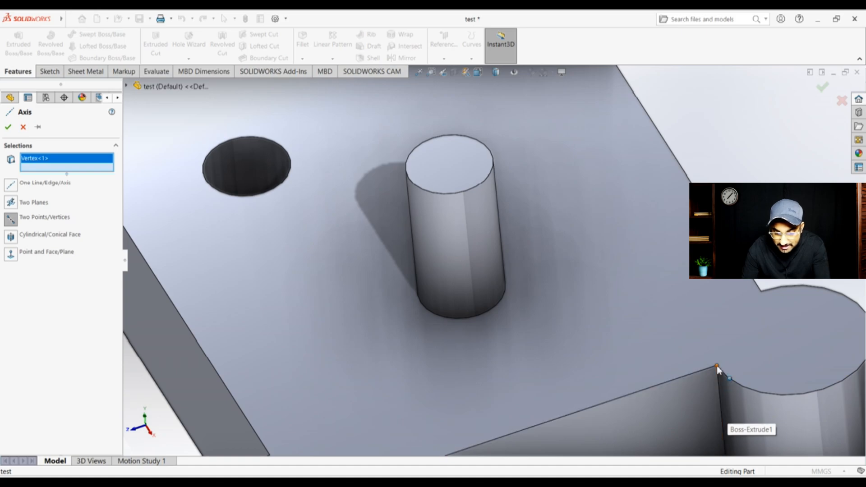
click(717, 366)
scroll(603, 386, up, 5)
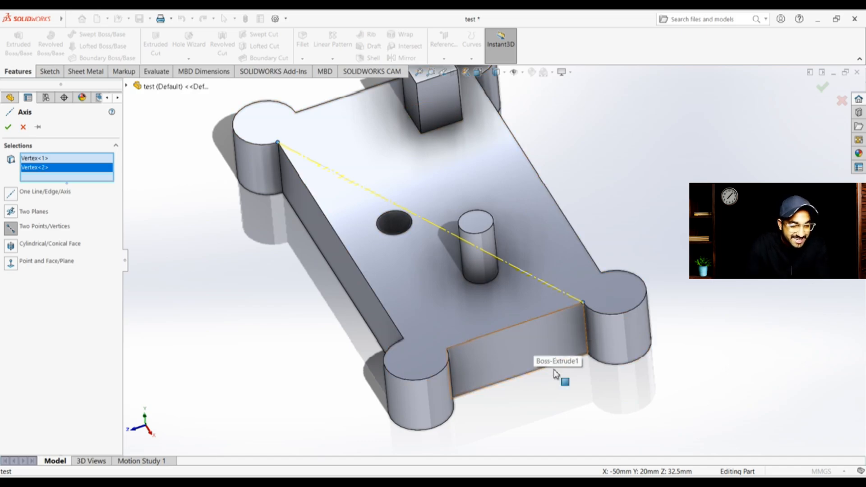
Preview a Cylindrical/Conical Face axis through the round post and remove its face from the selection.
click(11, 246)
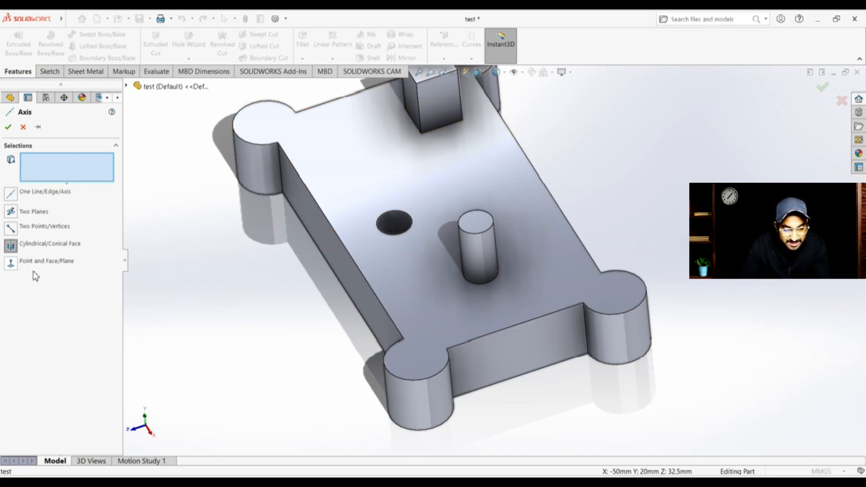
click(481, 256)
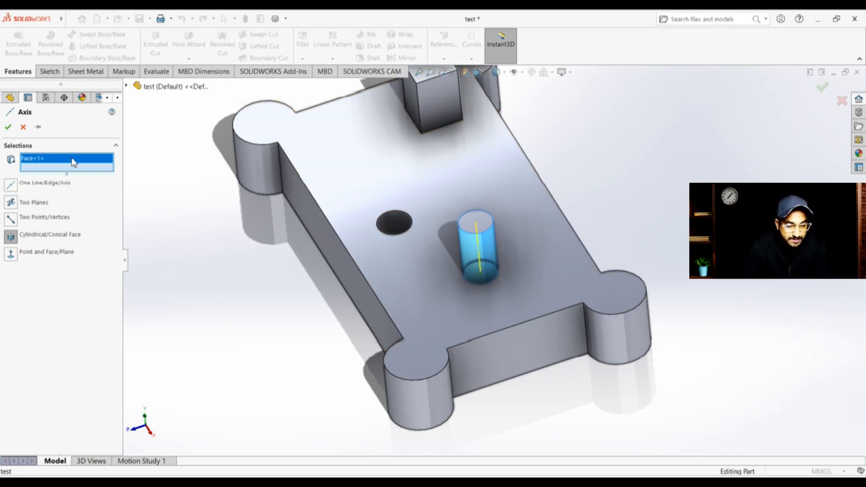
key(Delete)
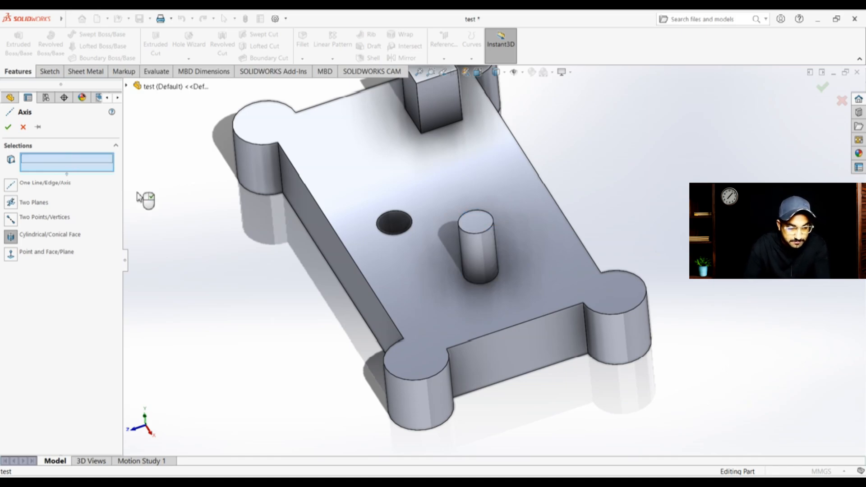
Preview a Point and Face/Plane axis using the plate's upper face and an upper corner vertex of the rectangular block.
scroll(219, 239, down, 2)
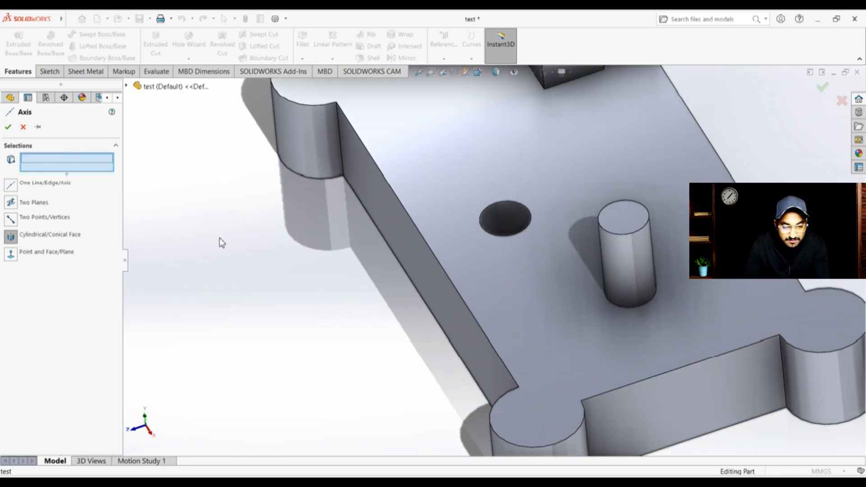
scroll(320, 313, up, 4)
scroll(393, 288, down, 3)
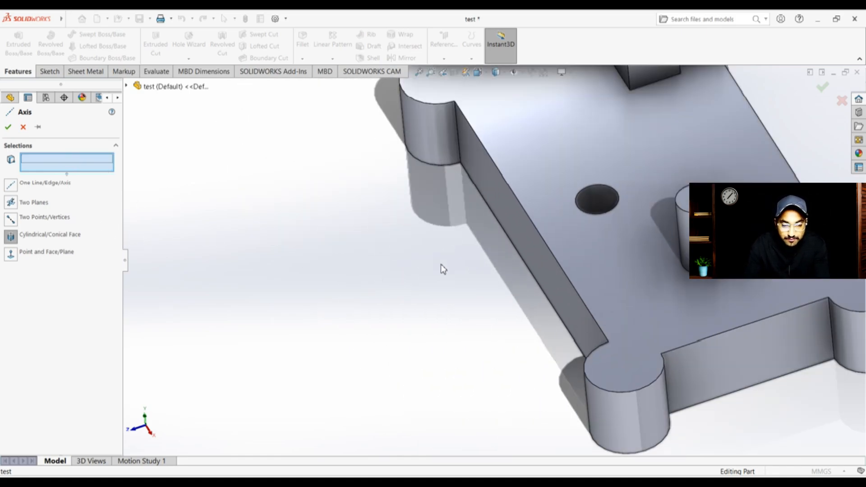
middle_drag(441, 265, 472, 303)
scroll(477, 256, up, 4)
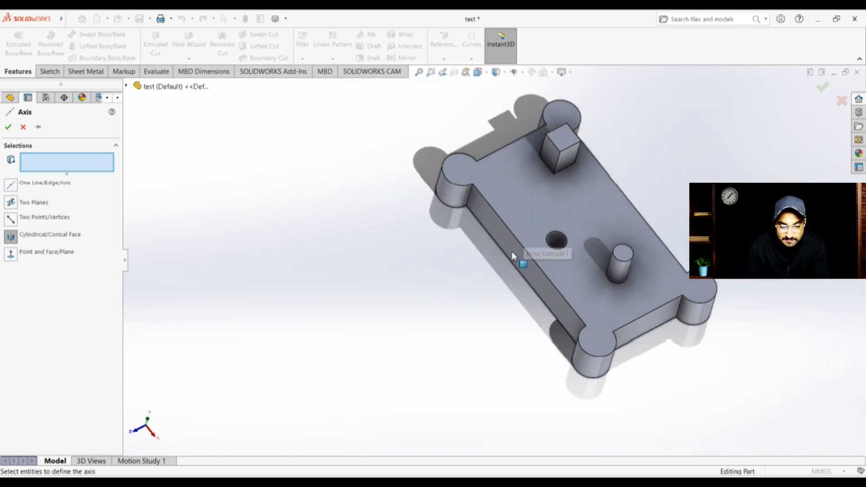
click(11, 254)
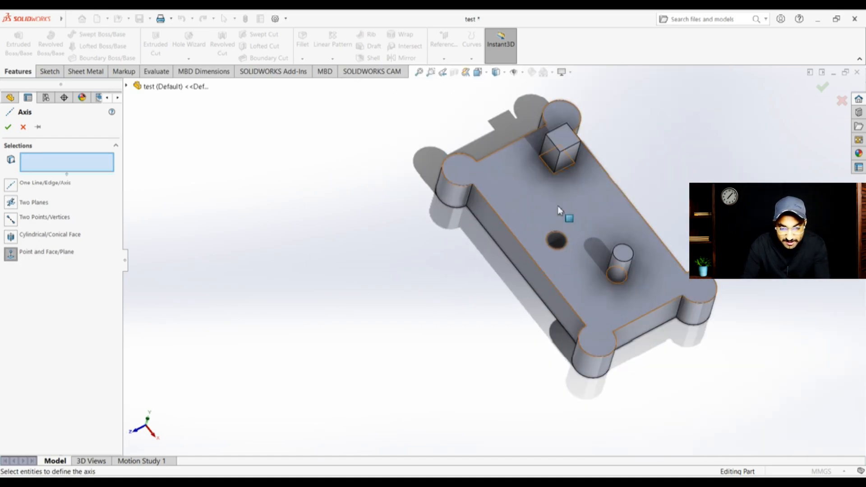
click(532, 193)
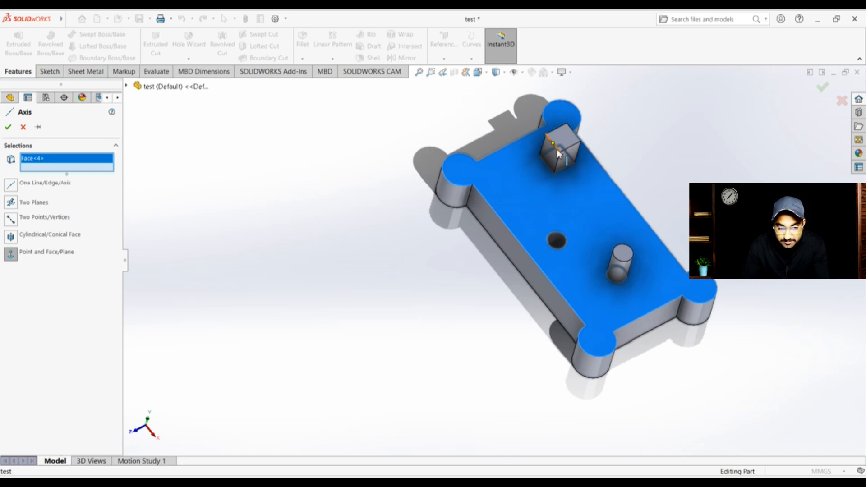
scroll(564, 169, down, 5)
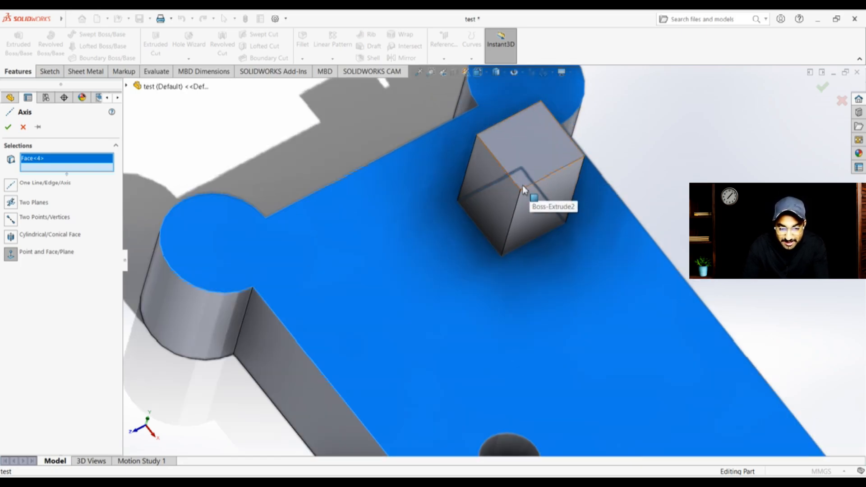
scroll(497, 194, down, 5)
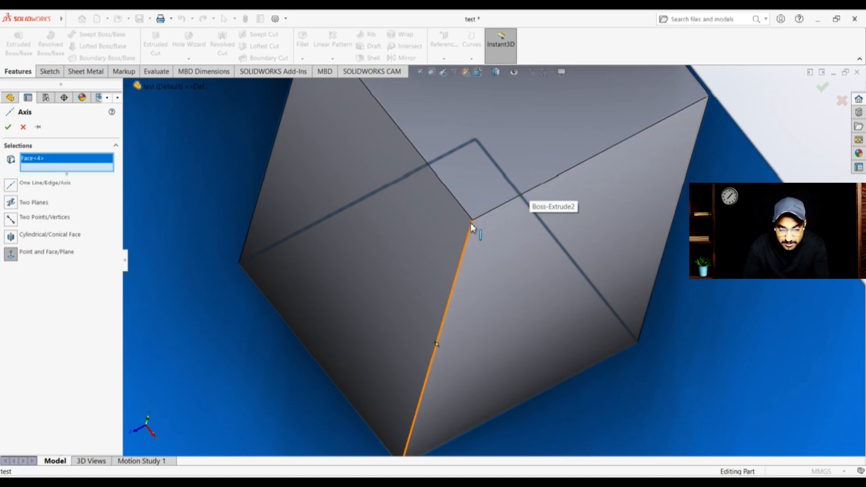
click(473, 222)
scroll(519, 235, up, 8)
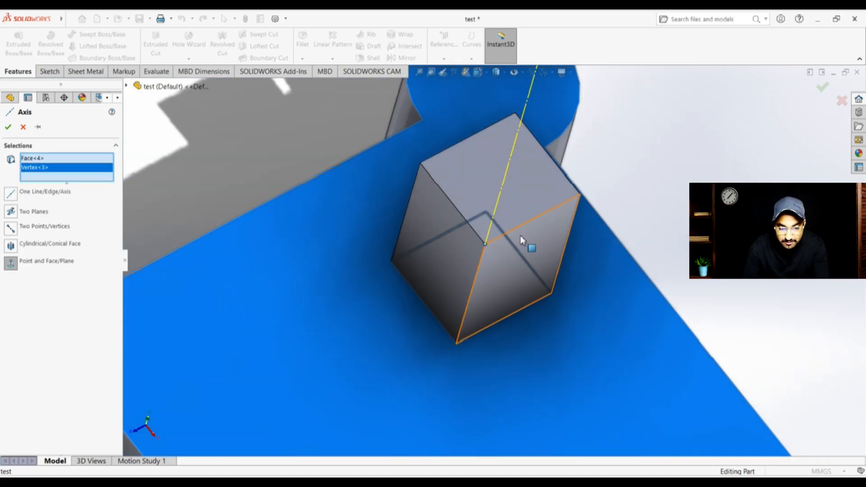
Clear the plate face and block vertex from the selection and cancel the axis definition.
scroll(535, 217, up, 3)
scroll(507, 241, down, 6)
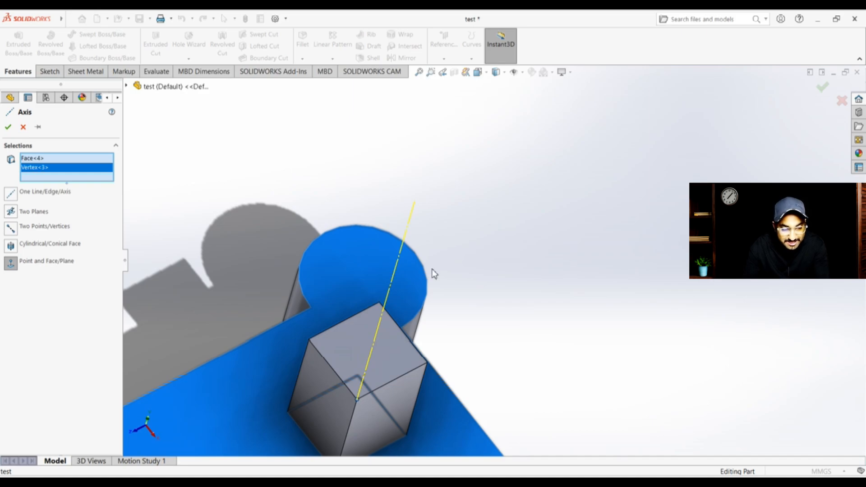
scroll(385, 293, down, 1)
middle_drag(385, 294, 402, 242)
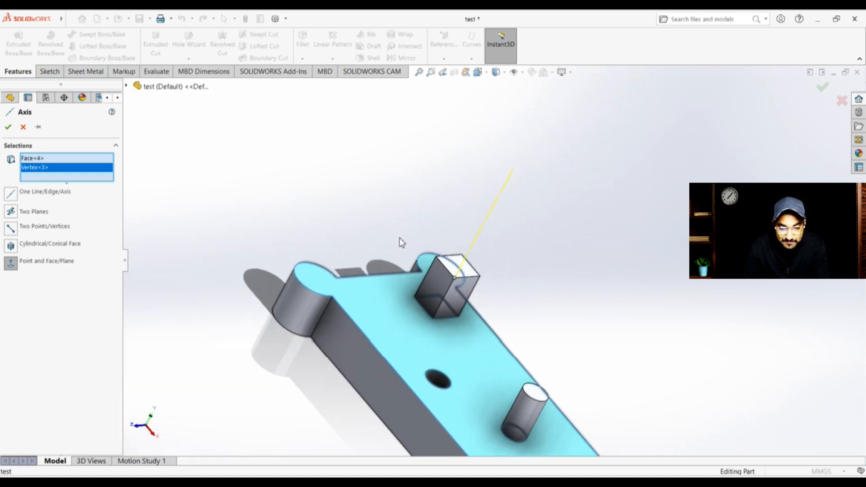
scroll(483, 226, down, 5)
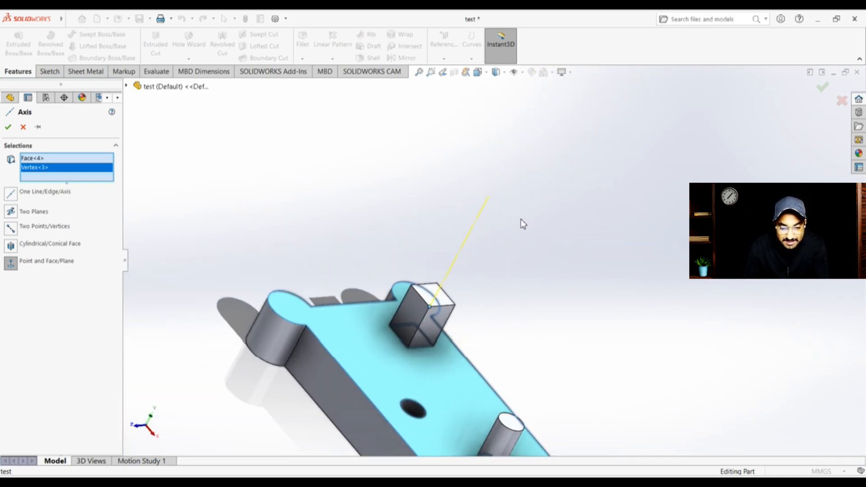
scroll(479, 258, up, 6)
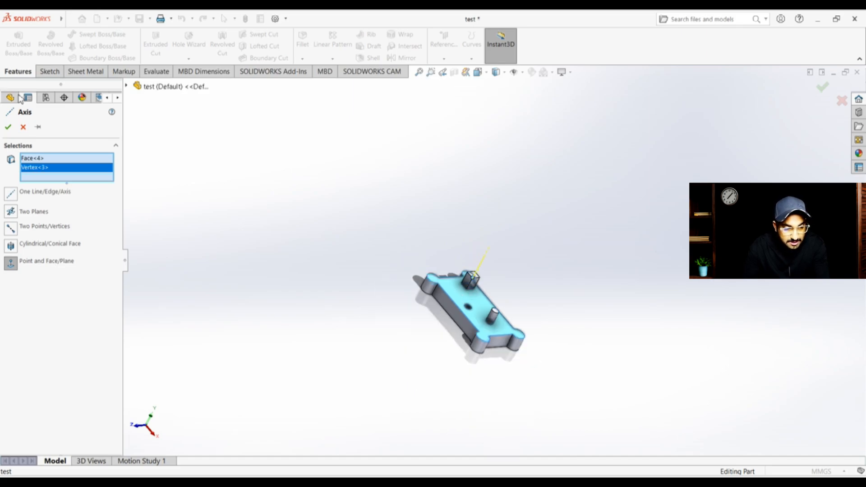
click(59, 158)
key(Delete)
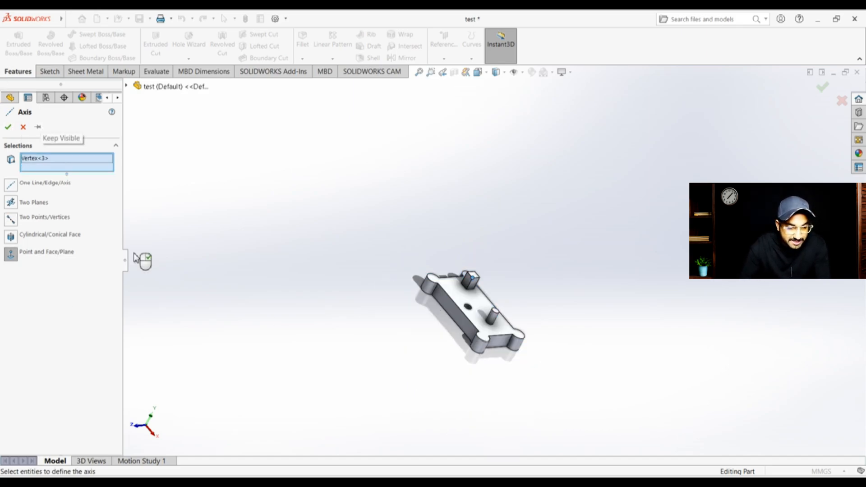
key(alt+f)
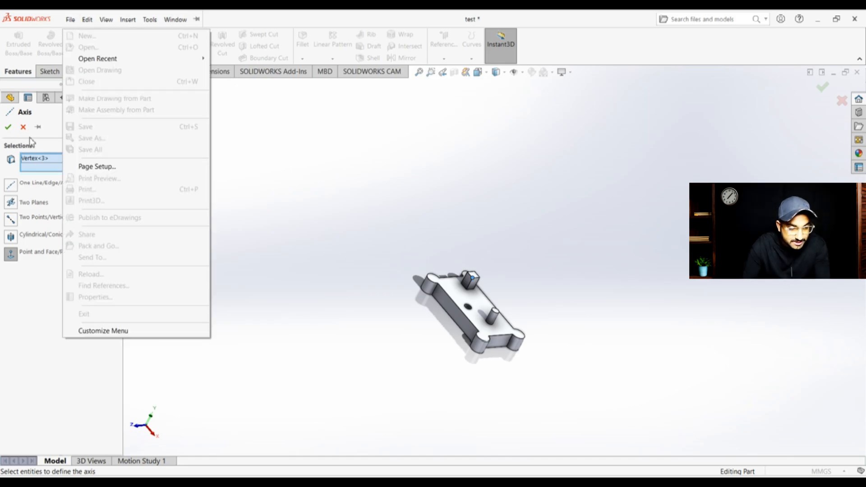
click(33, 164)
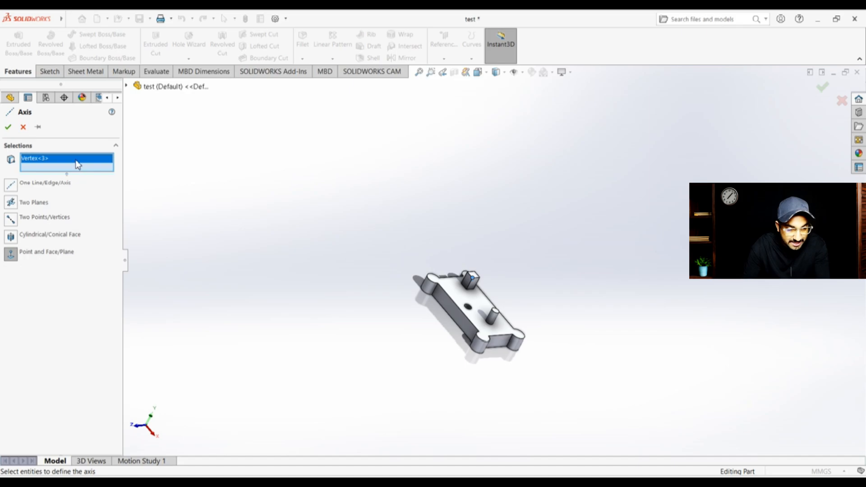
key(Delete)
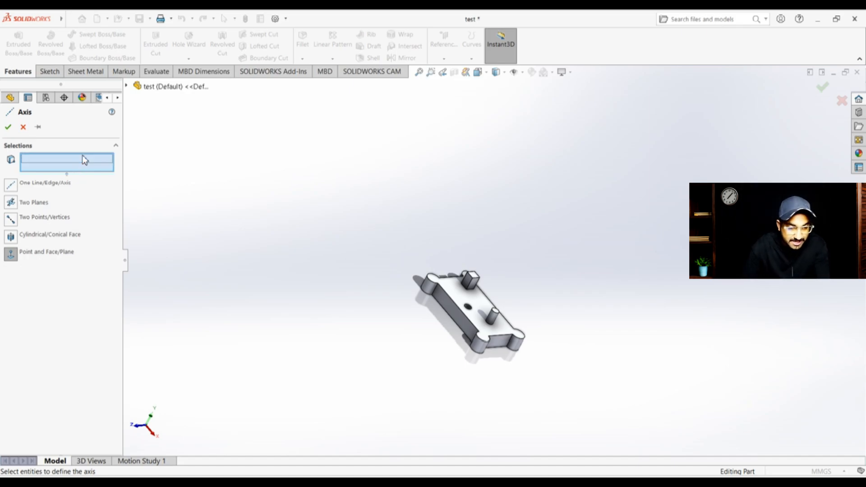
click(23, 127)
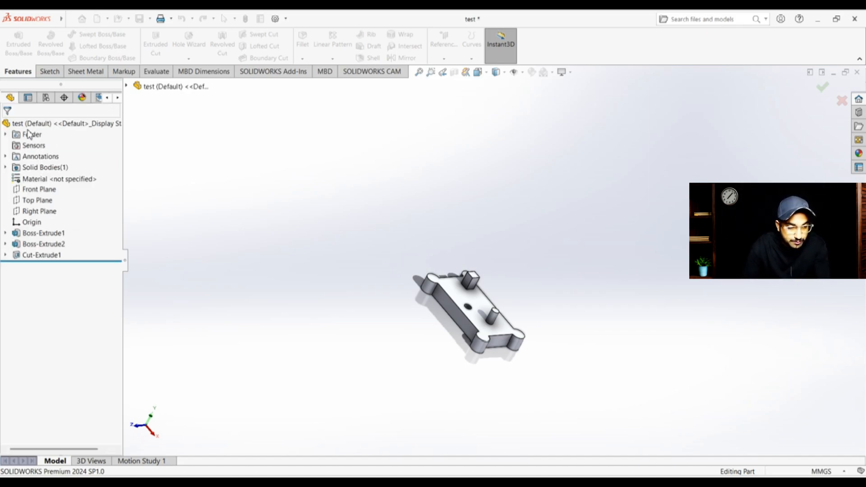
Show the Front Plane, Top Plane and Right Plane in the graphics view.
click(39, 189)
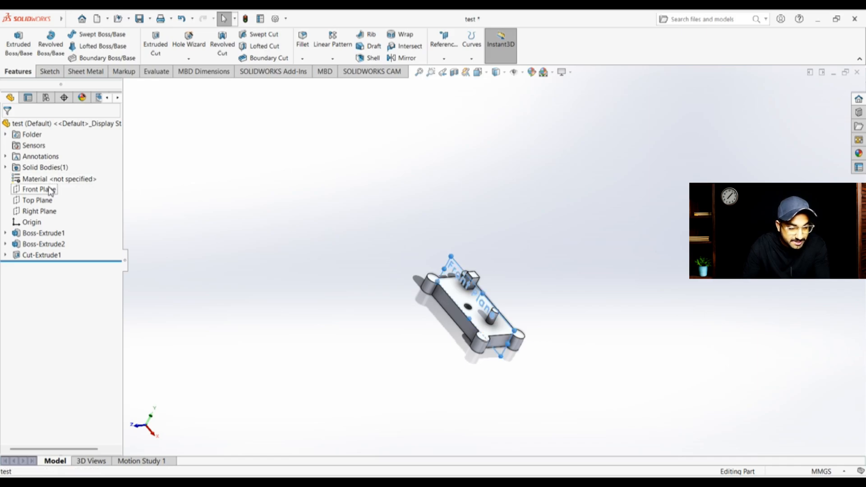
right_click(49, 190)
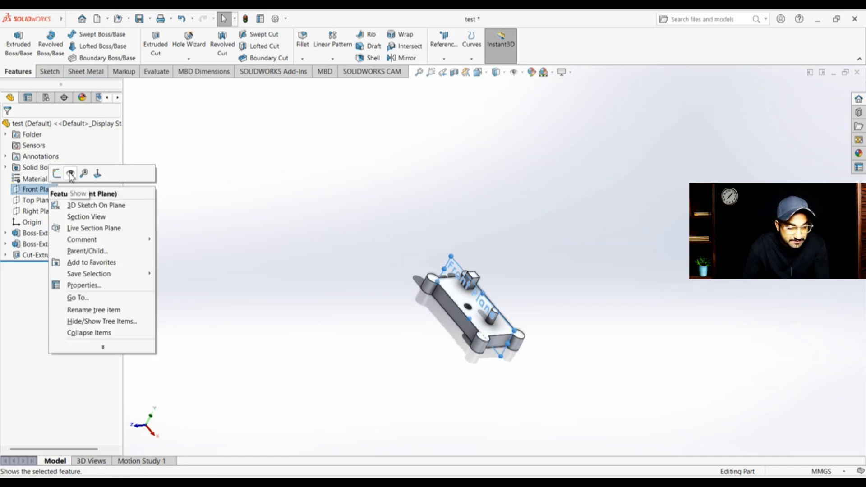
click(70, 173)
right_click(45, 202)
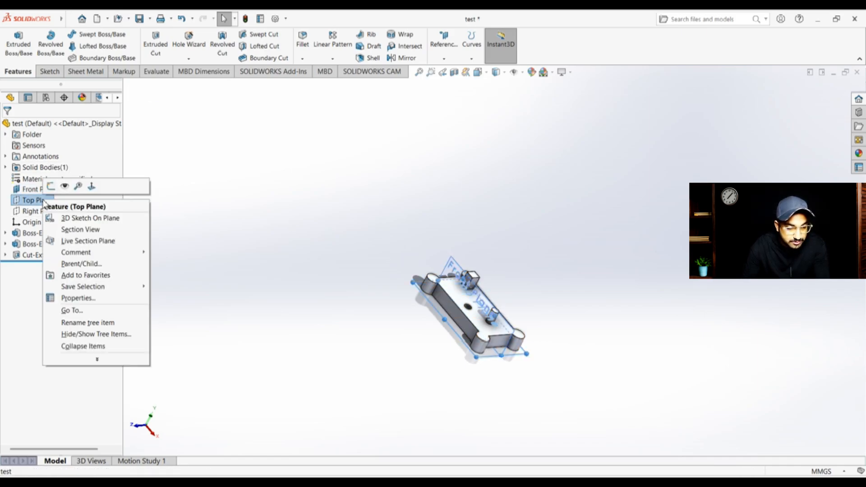
click(64, 185)
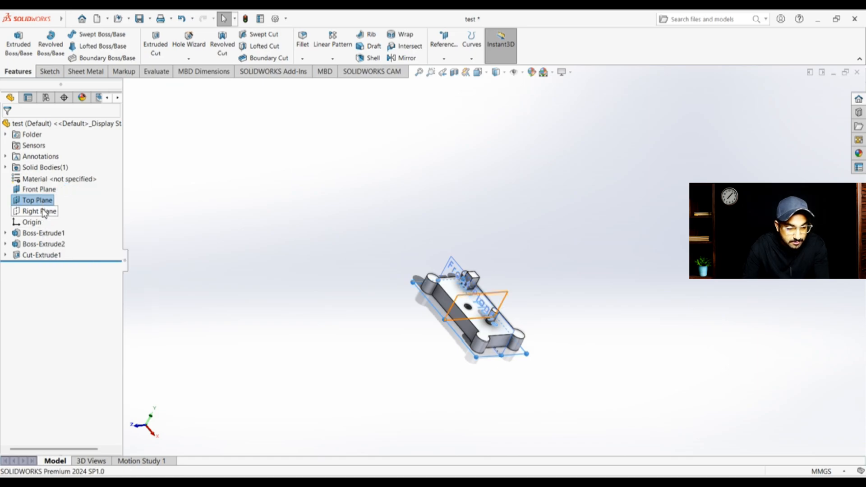
click(40, 211)
right_click(44, 211)
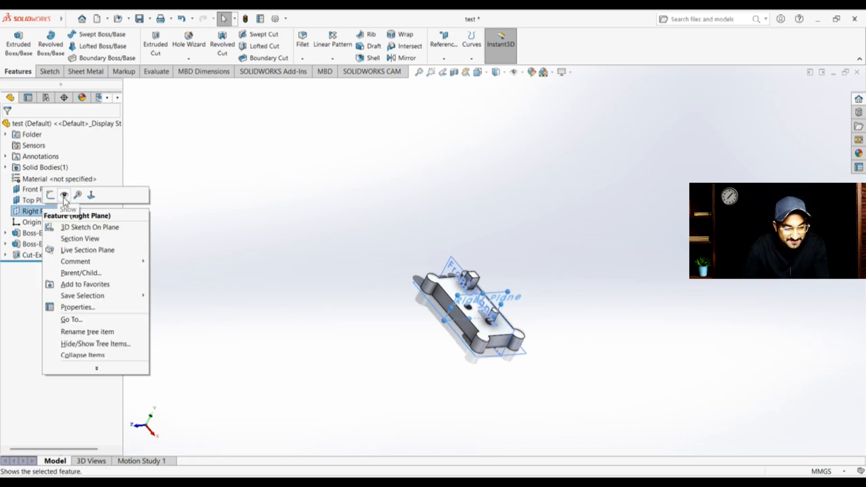
click(64, 196)
Preview a Two Planes reference axis where the Right Plane and the Top Plane intersect.
scroll(192, 248, down, 2)
scroll(748, 345, up, 3)
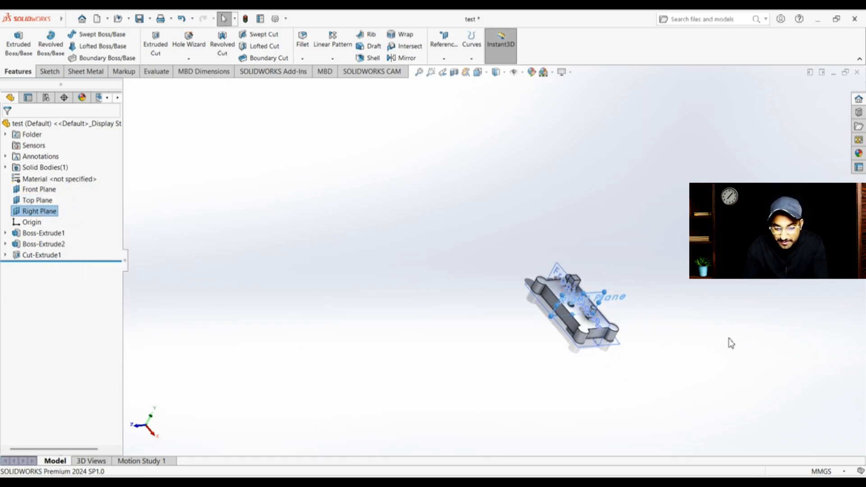
scroll(712, 336, down, 3)
scroll(554, 298, down, 3)
scroll(462, 190, down, 2)
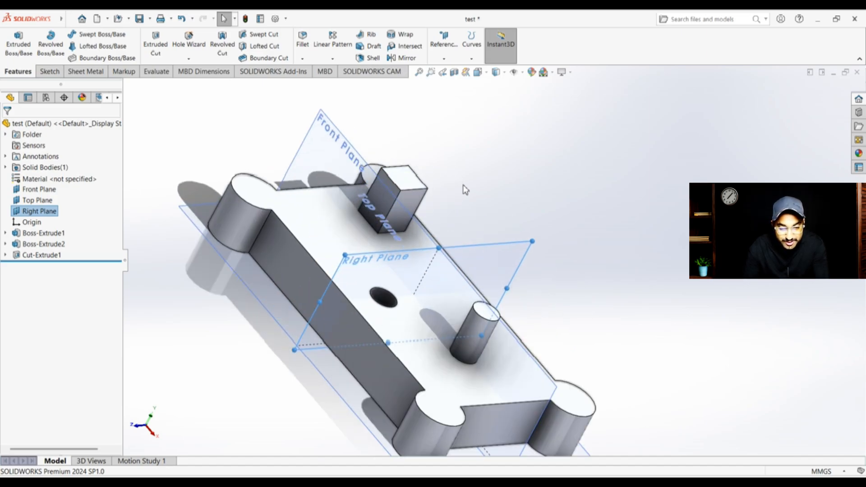
click(444, 58)
click(465, 82)
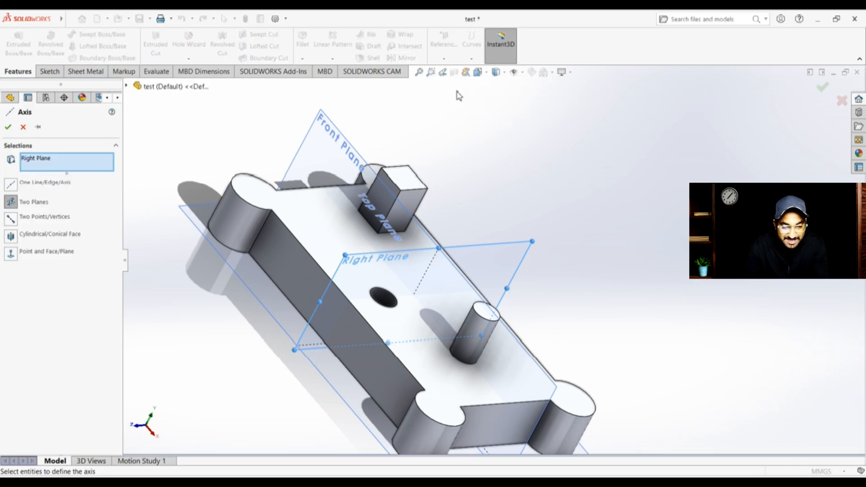
scroll(483, 163, down, 1)
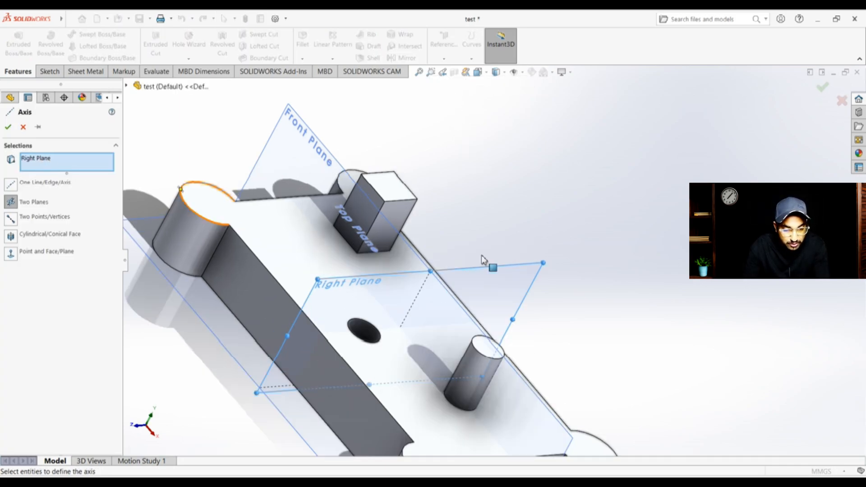
scroll(623, 309, up, 4)
middle_drag(627, 302, 644, 388)
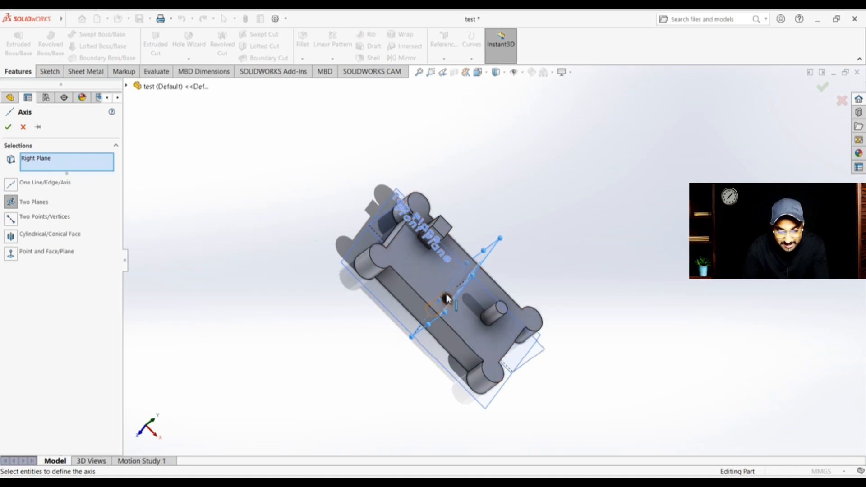
scroll(336, 342, down, 2)
click(405, 306)
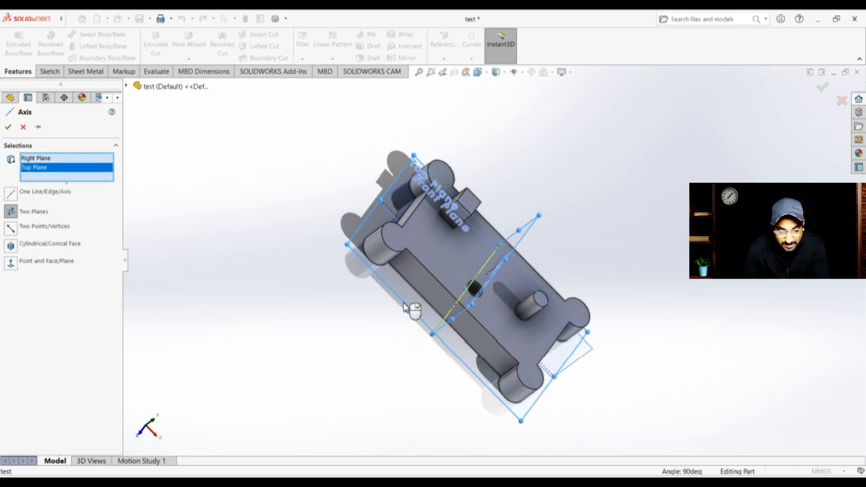
scroll(289, 216, up, 1)
middle_drag(288, 214, 285, 261)
Replace the Right Plane with the Front Plane to preview its axis with the Top Plane, and cancel the axis definition.
click(67, 159)
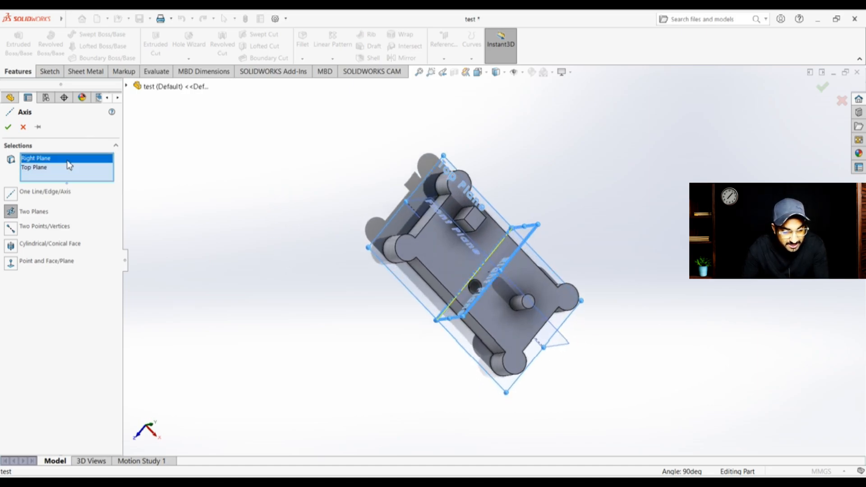
key(Delete)
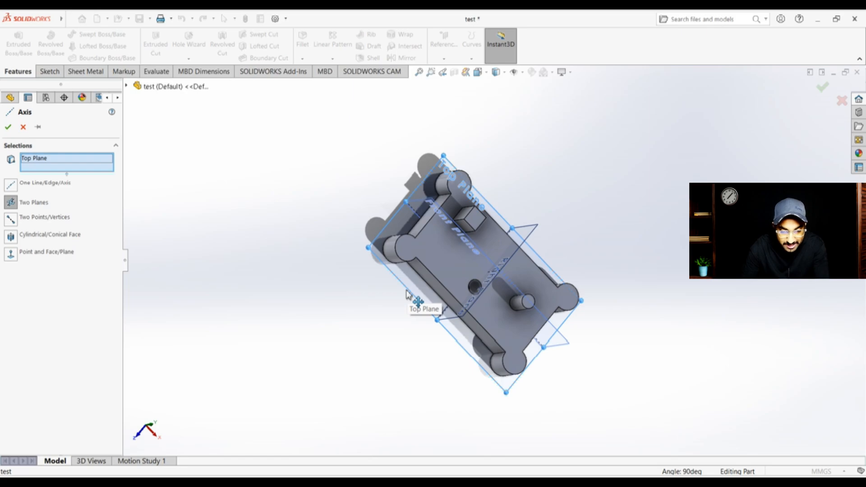
scroll(422, 294, down, 5)
scroll(455, 290, up, 2)
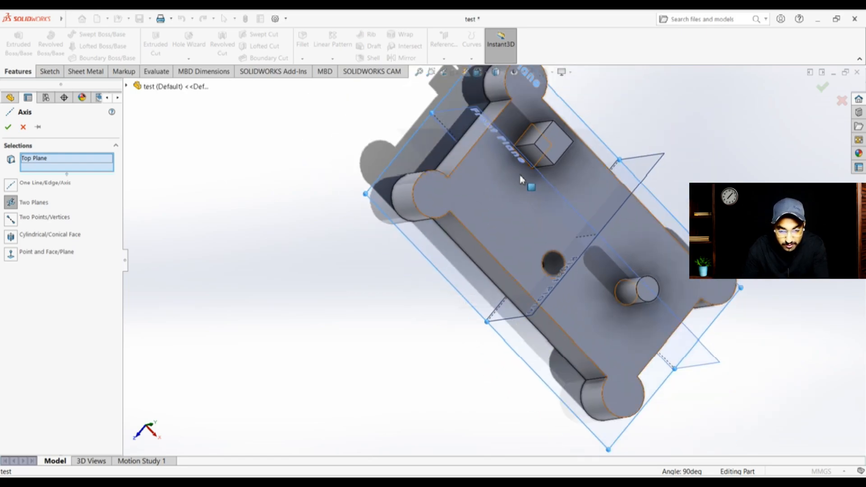
click(544, 182)
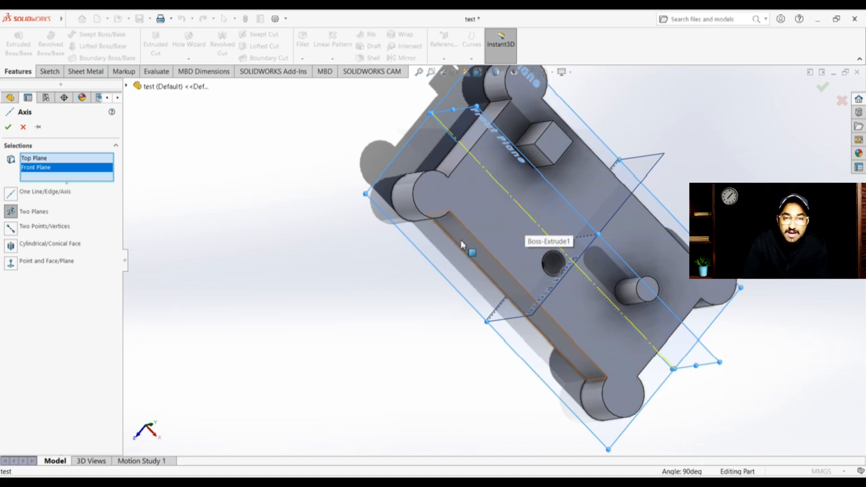
scroll(582, 293, up, 5)
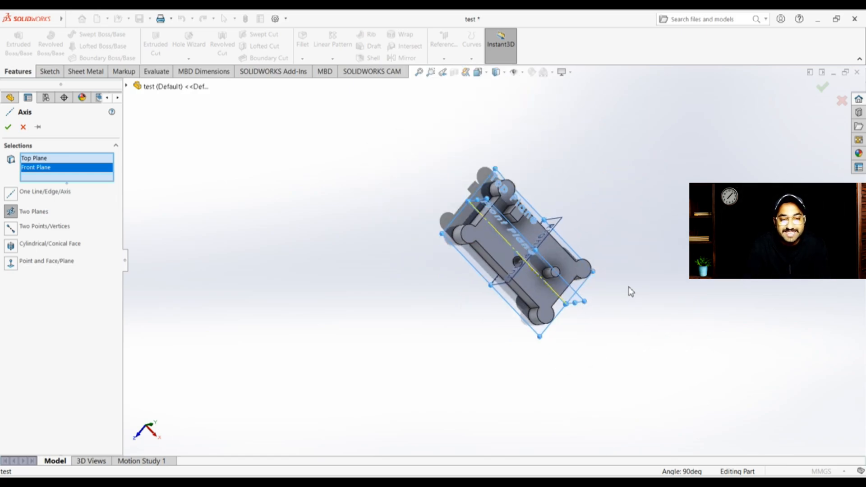
scroll(629, 278, down, 8)
scroll(463, 234, up, 5)
scroll(463, 234, down, 7)
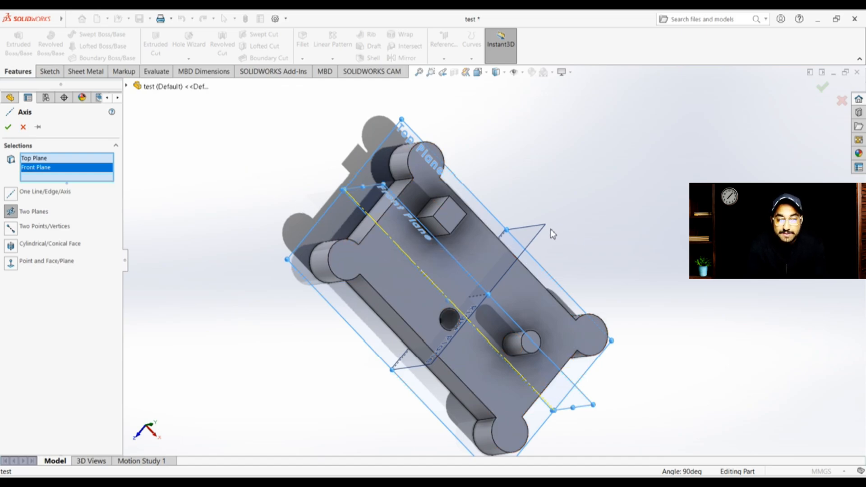
scroll(551, 232, up, 2)
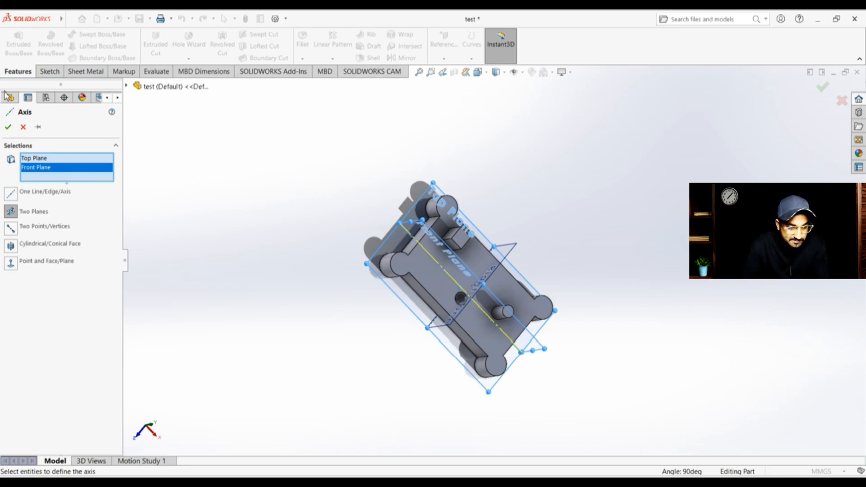
click(24, 126)
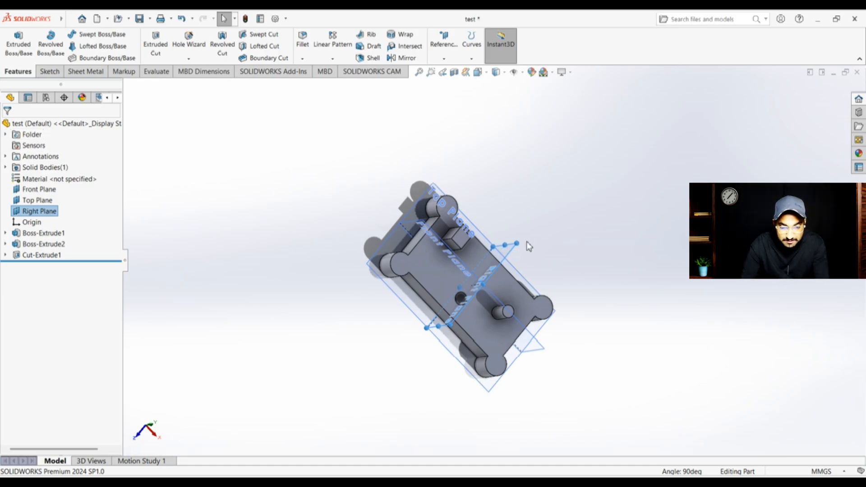
Return to the hole's circle sketch and hide the Top Plane, Right Plane and Front Plane.
double_click(416, 227)
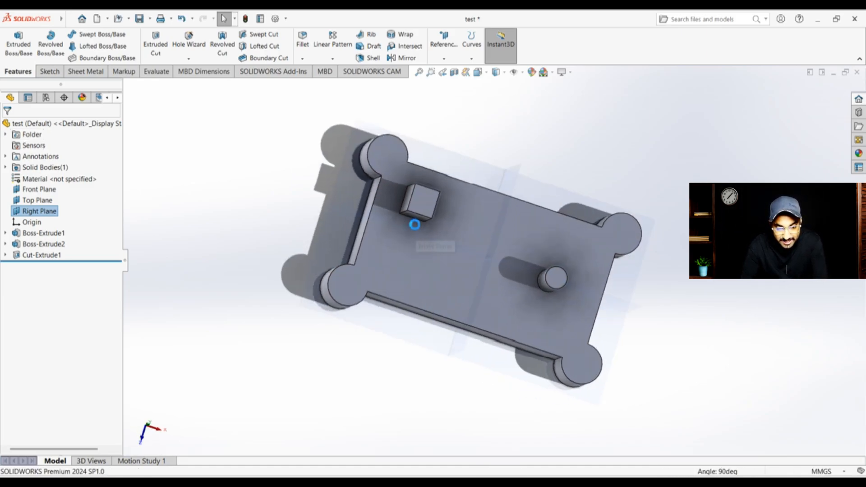
click(34, 201)
right_click(34, 201)
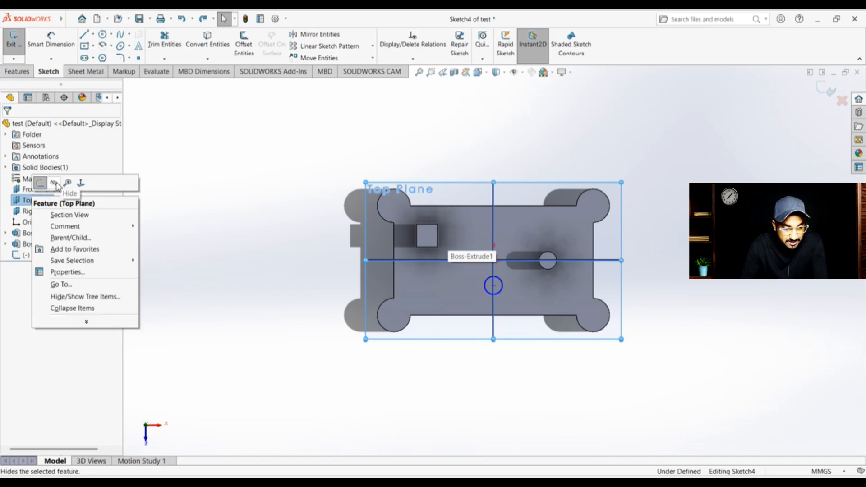
click(59, 183)
right_click(57, 214)
click(74, 196)
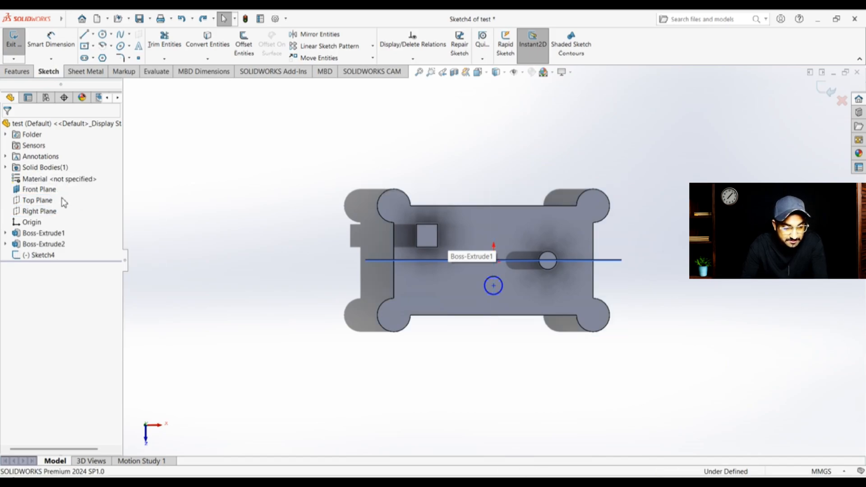
right_click(43, 193)
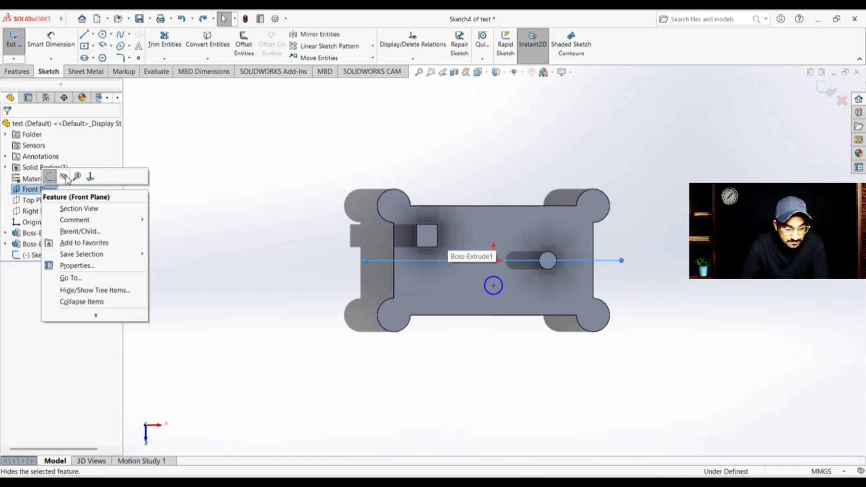
click(63, 176)
Extrude-cut the circle on the plate's upper face with a Blind depth of 34 mm.
mouse_move(325, 331)
middle_down()
mouse_move(348, 259)
mouse_move(334, 158)
middle_up()
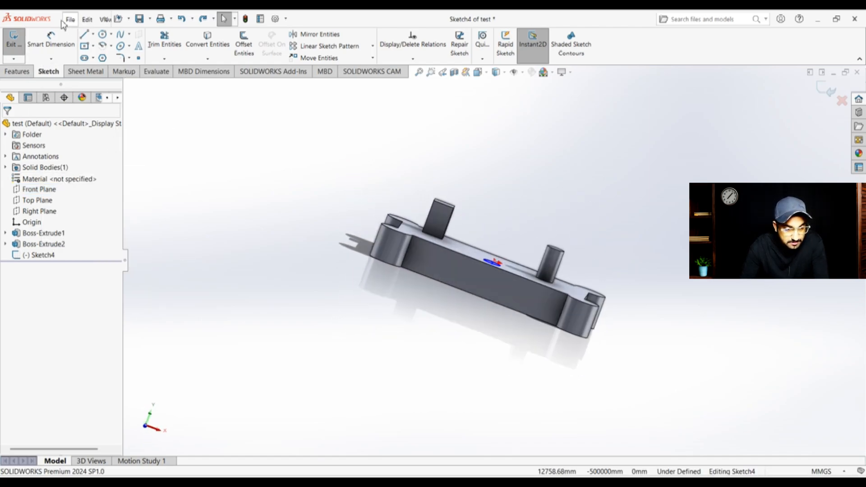
scroll(489, 286, down, 3)
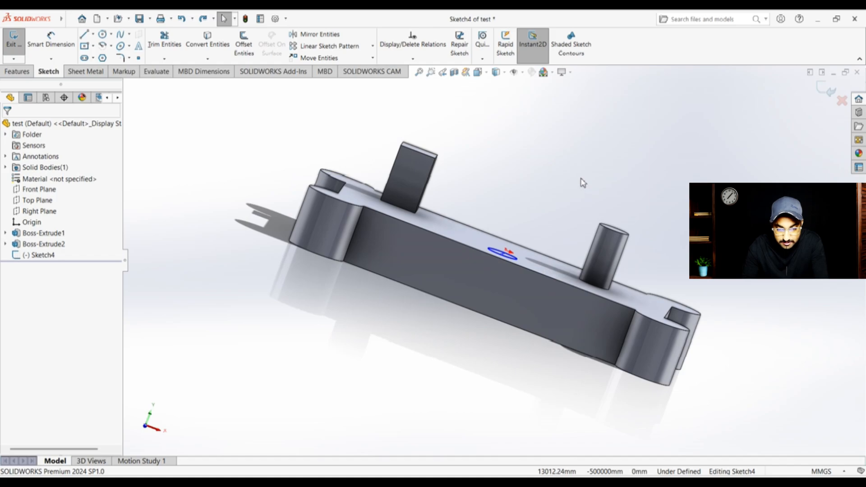
key(ctrl+7)
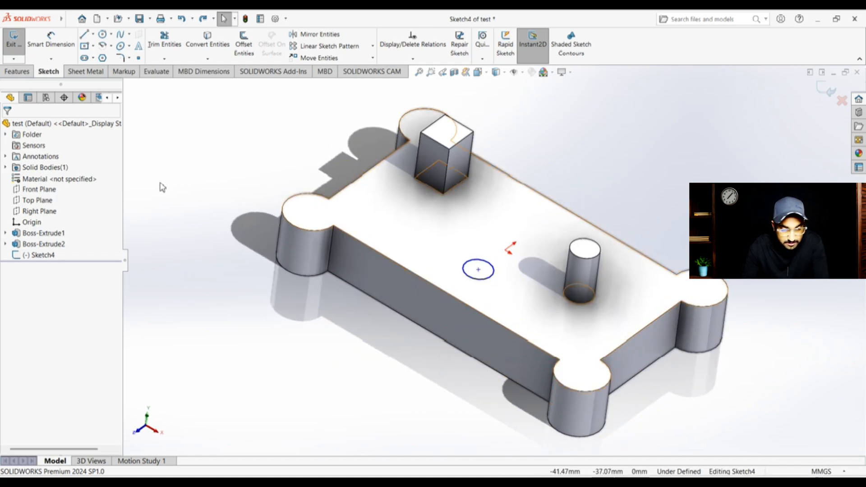
click(19, 71)
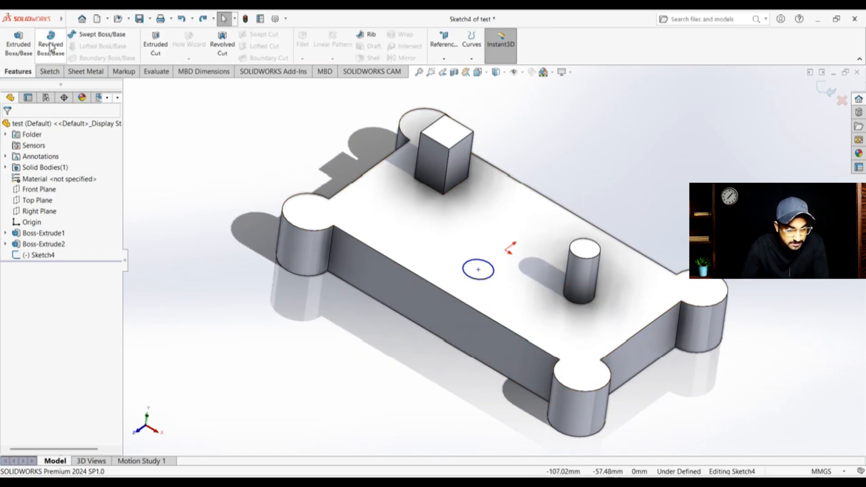
click(155, 45)
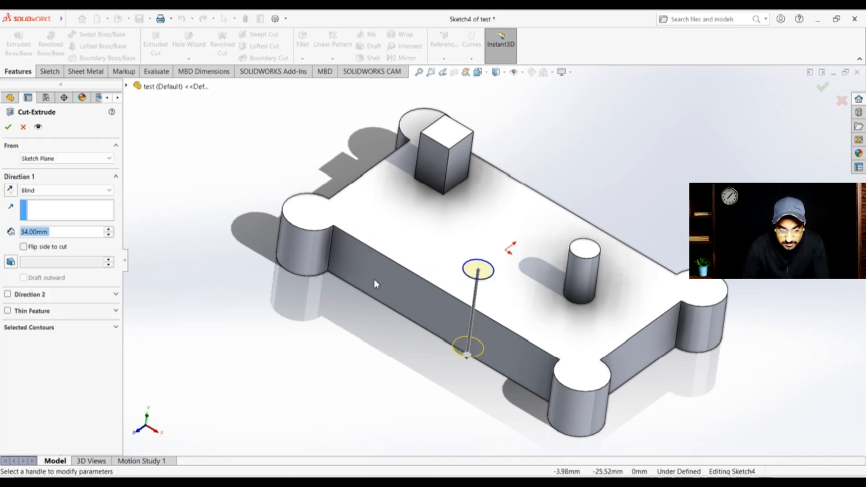
click(7, 127)
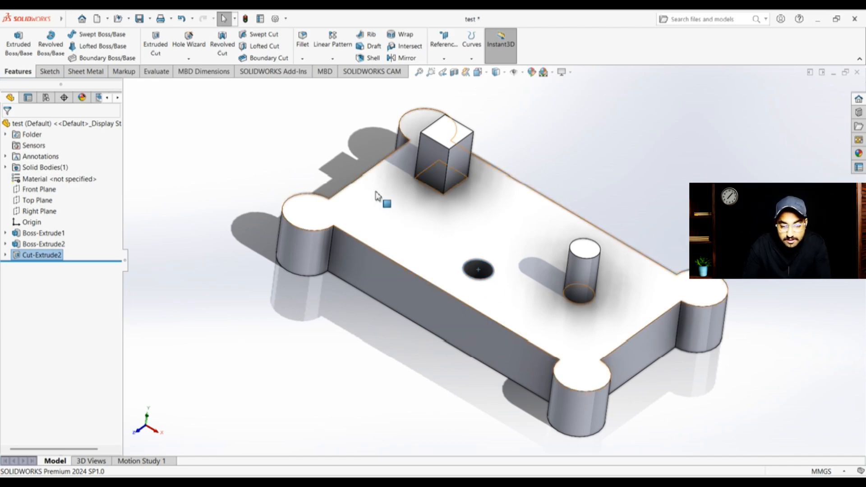
Define a reference plane from the plate's long side face and set its offset distance to 20 mm.
middle_drag(232, 198, 240, 220)
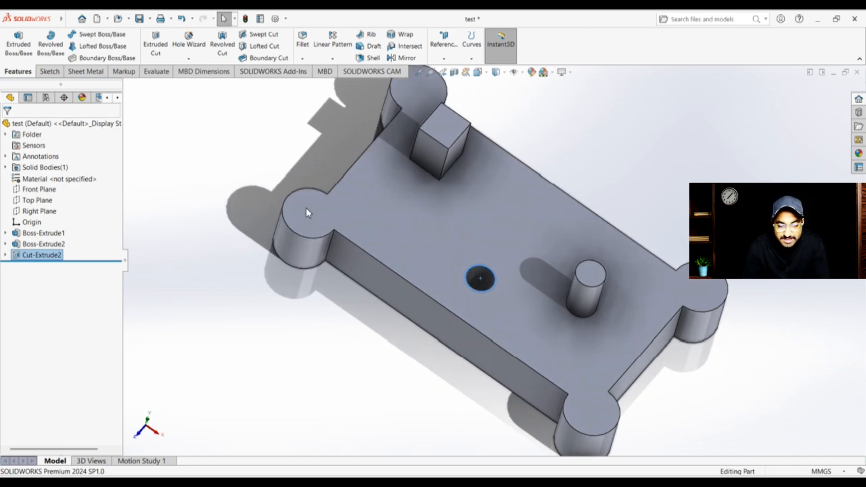
scroll(574, 188, up, 4)
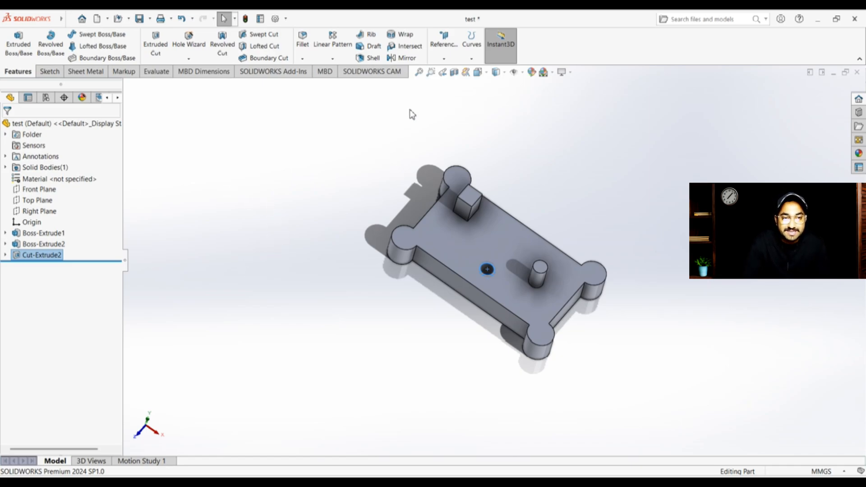
click(445, 58)
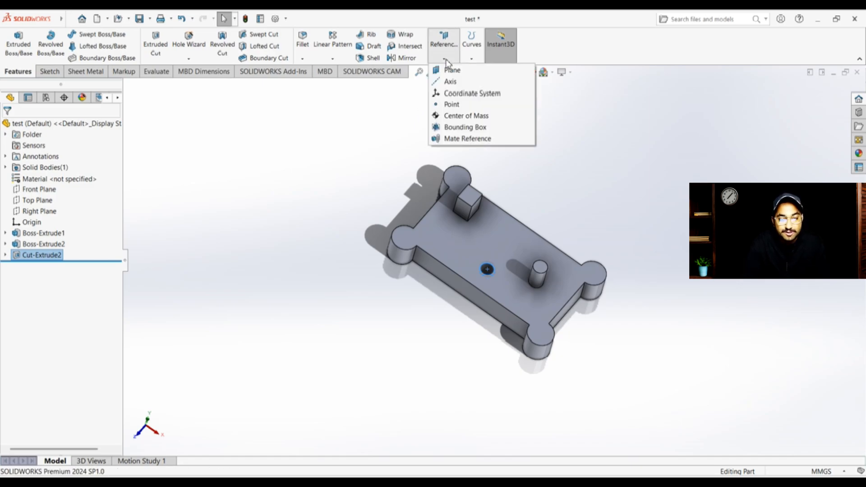
click(477, 71)
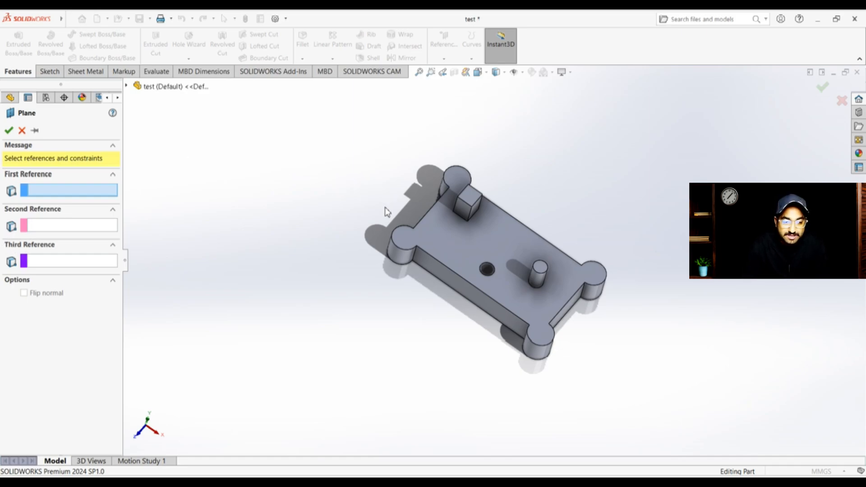
click(462, 288)
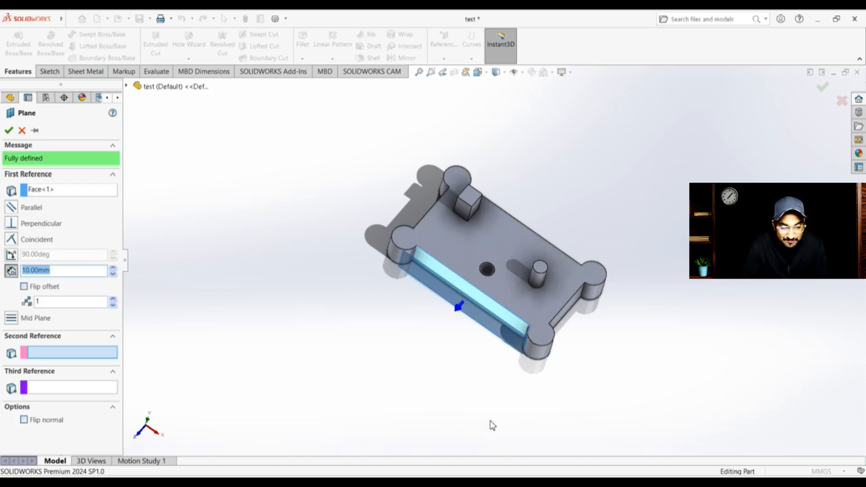
scroll(497, 331, down, 6)
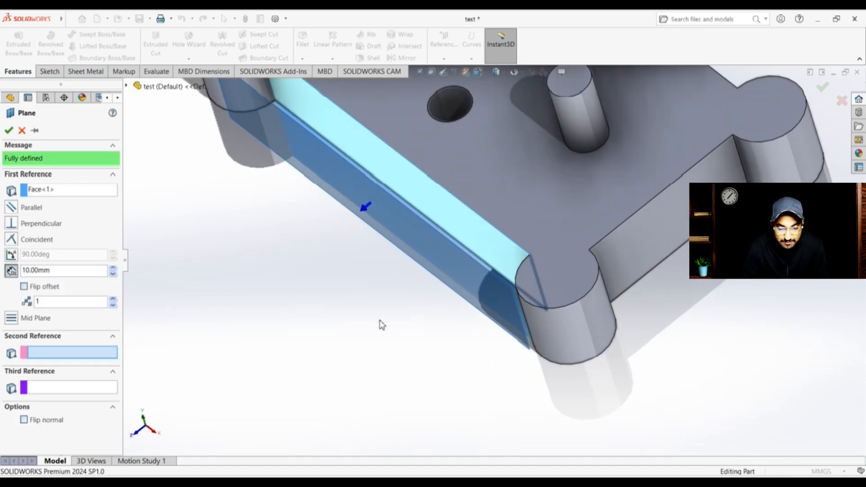
middle_drag(382, 325, 389, 370)
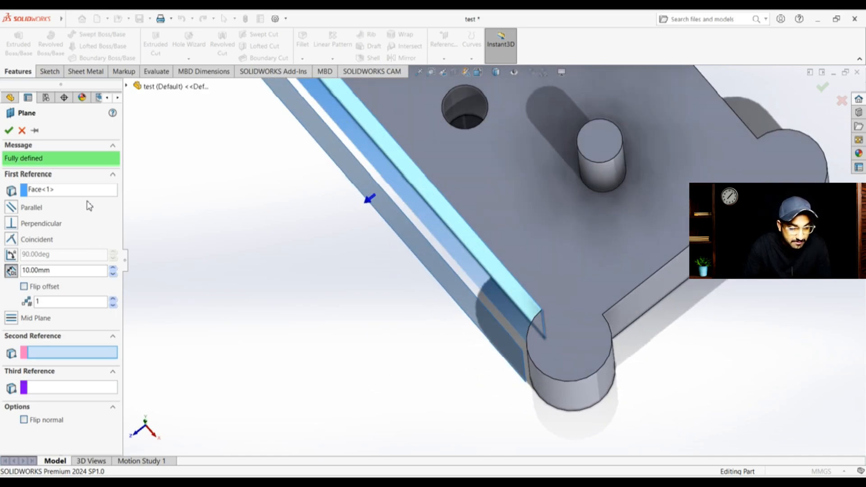
click(114, 271)
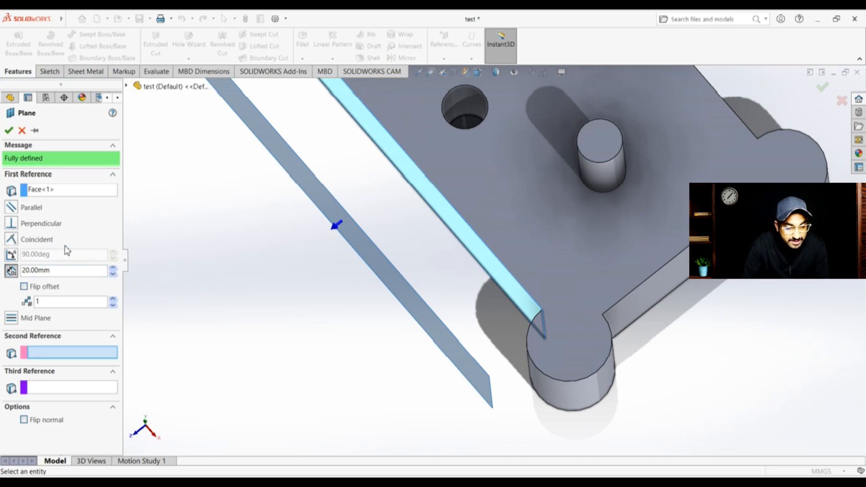
Try the Perpendicular and Parallel constraints on the side-face reference, and cancel the plane definition.
click(11, 224)
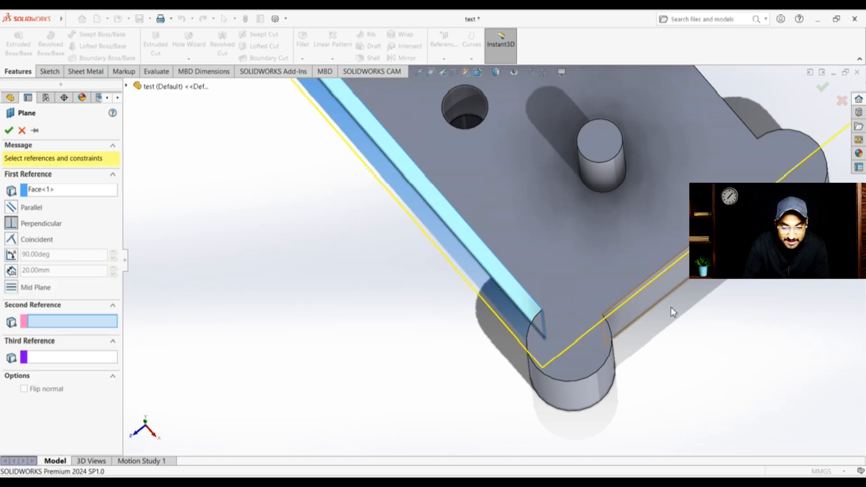
middle_drag(671, 309, 580, 273)
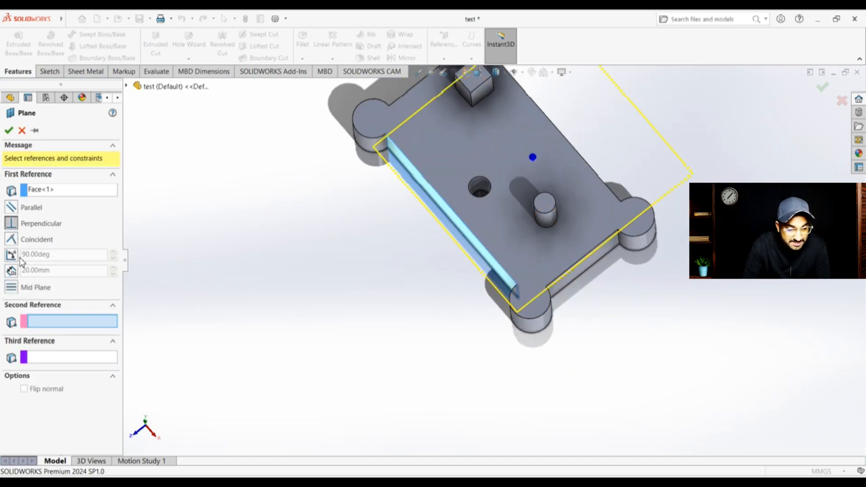
click(11, 208)
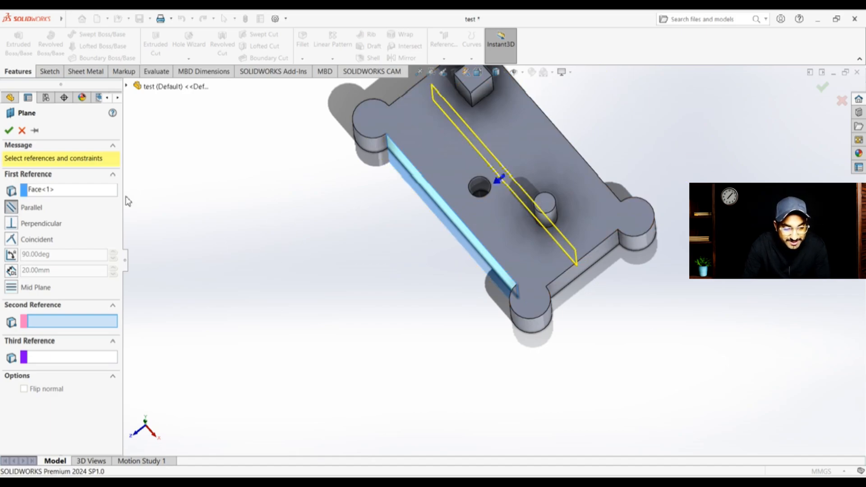
click(22, 130)
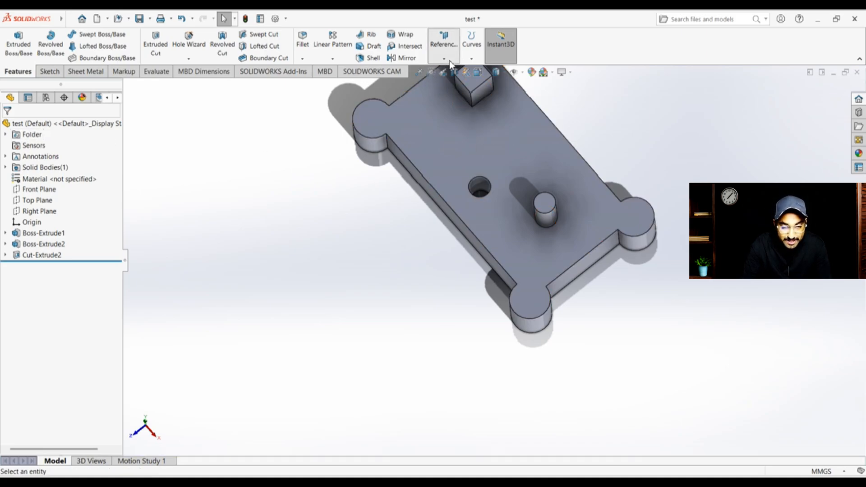
Start another reference plane from the same long side face with an offset distance of 20 mm.
click(444, 41)
click(452, 71)
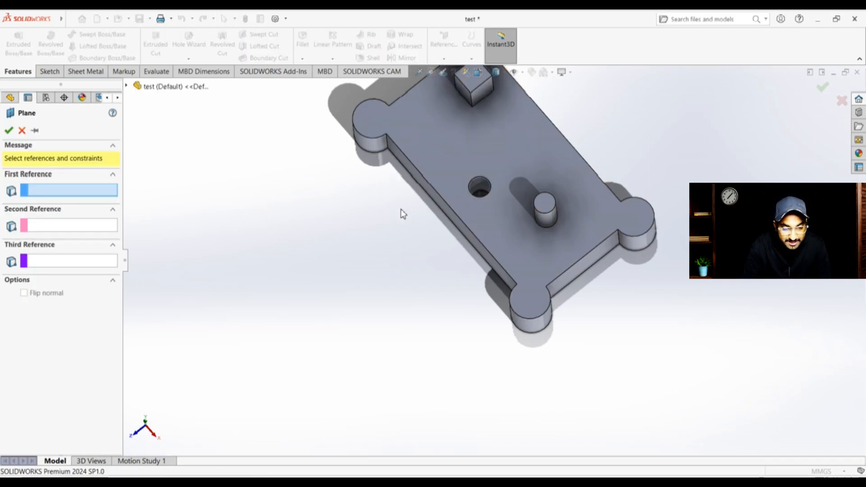
click(435, 200)
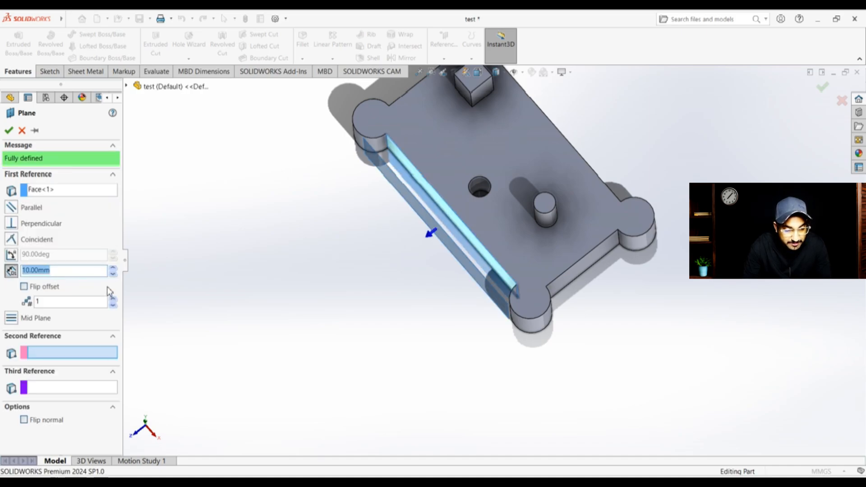
click(113, 269)
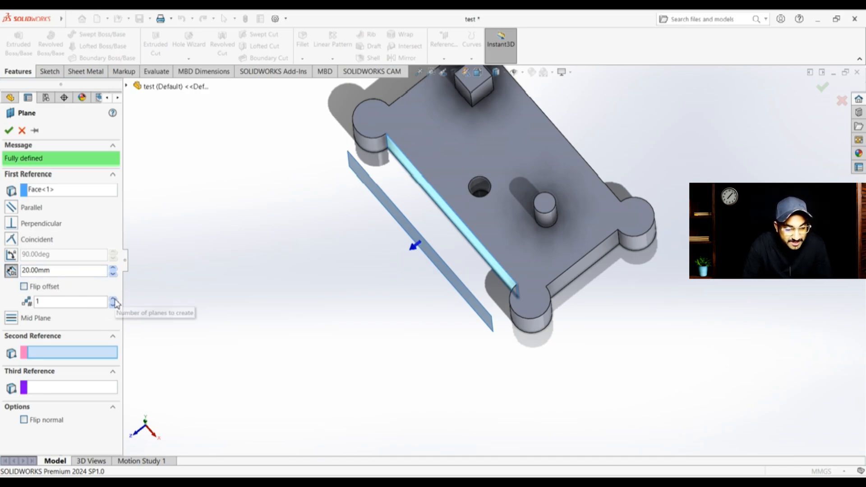
Increase the number of offset planes to create to 8.
click(113, 299)
click(114, 300)
click(114, 300)
click(113, 300)
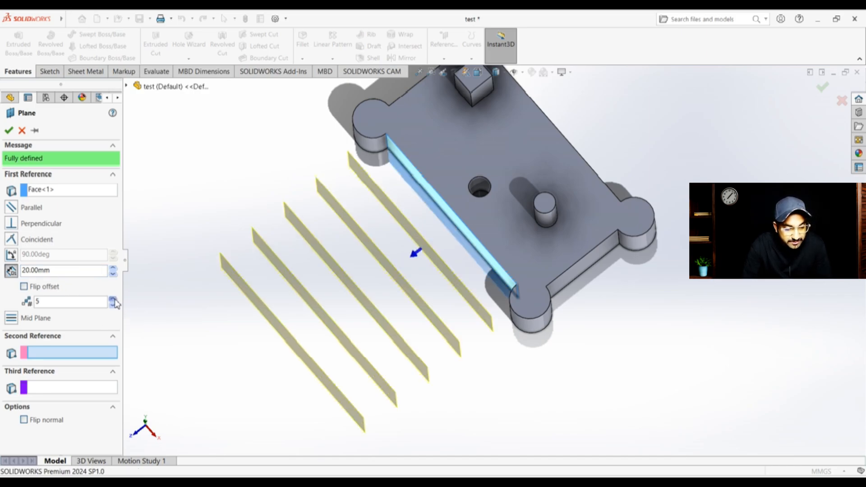
click(113, 299)
click(113, 300)
click(113, 300)
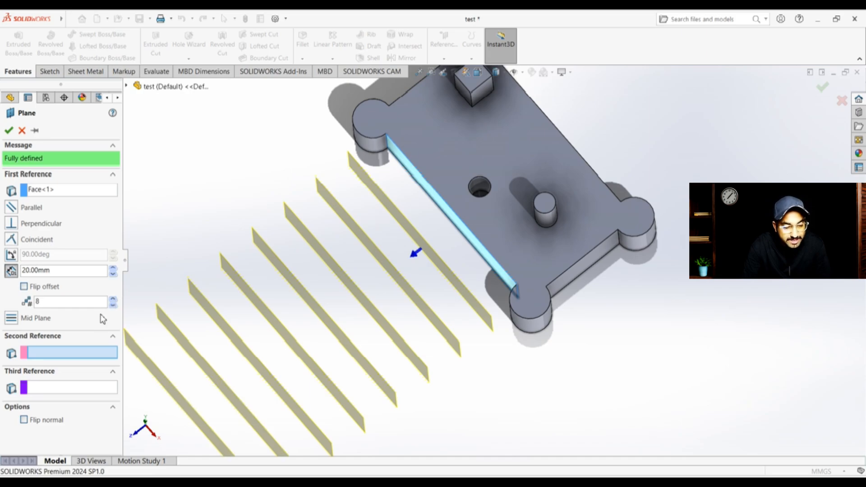
Reduce the number of planes back to 1 and flip the offset direction.
click(113, 306)
click(113, 306)
click(113, 306)
click(113, 306)
click(113, 306)
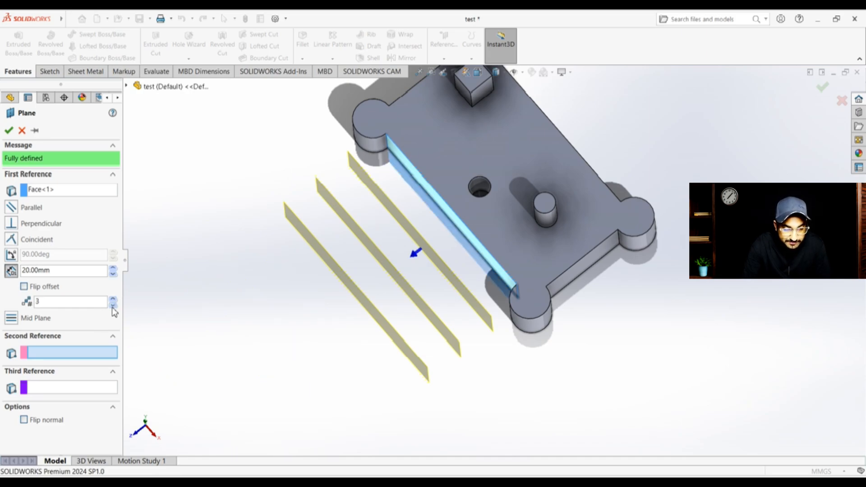
click(112, 306)
click(113, 306)
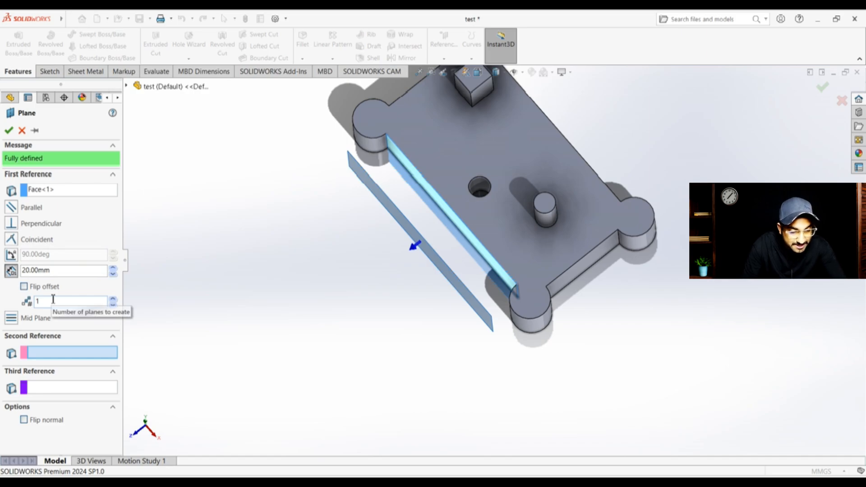
click(25, 287)
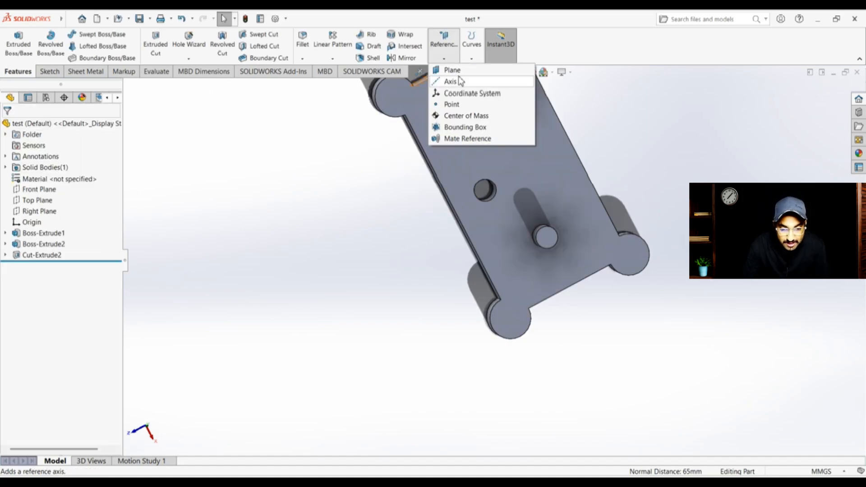
Define a mid plane using the plate's two opposite long side faces as the first and second references.
click(456, 72)
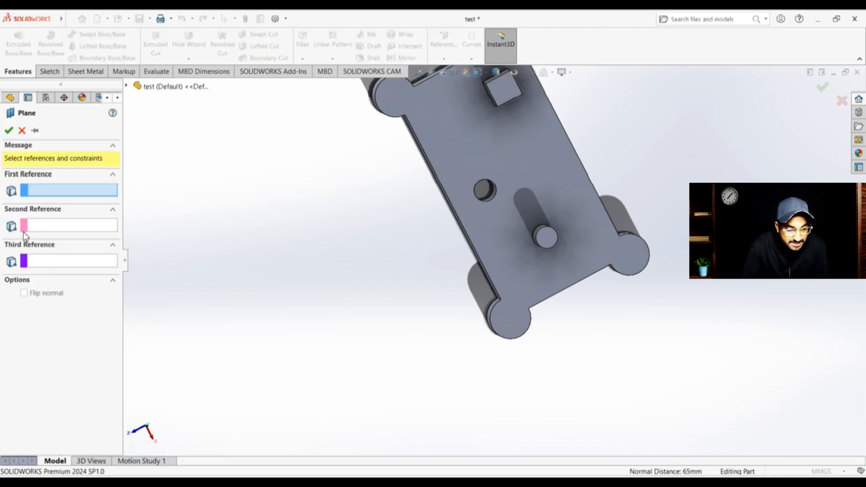
middle_drag(429, 278, 449, 266)
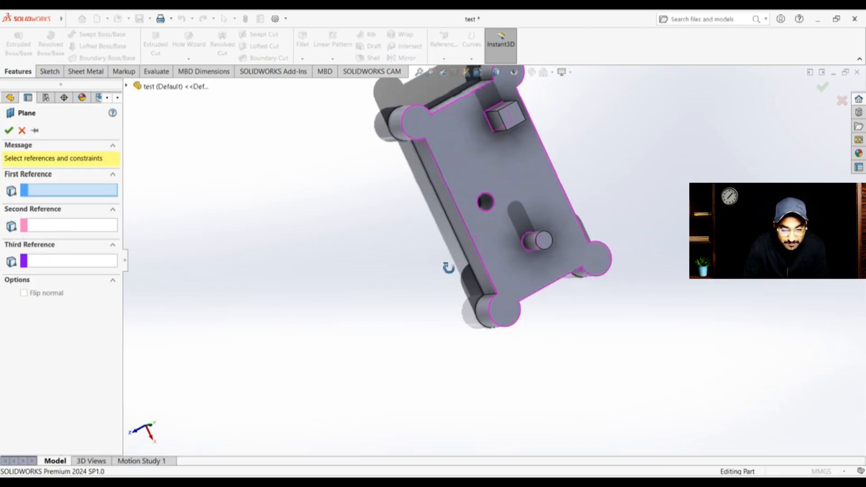
click(464, 245)
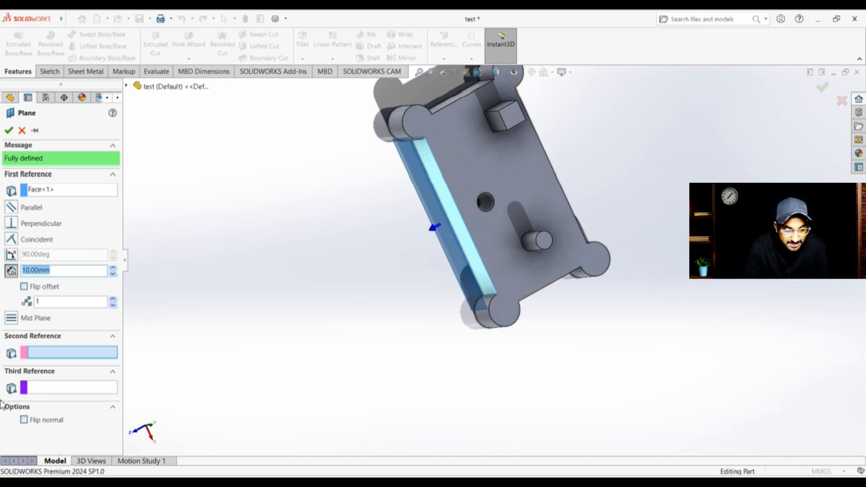
scroll(681, 263, up, 1)
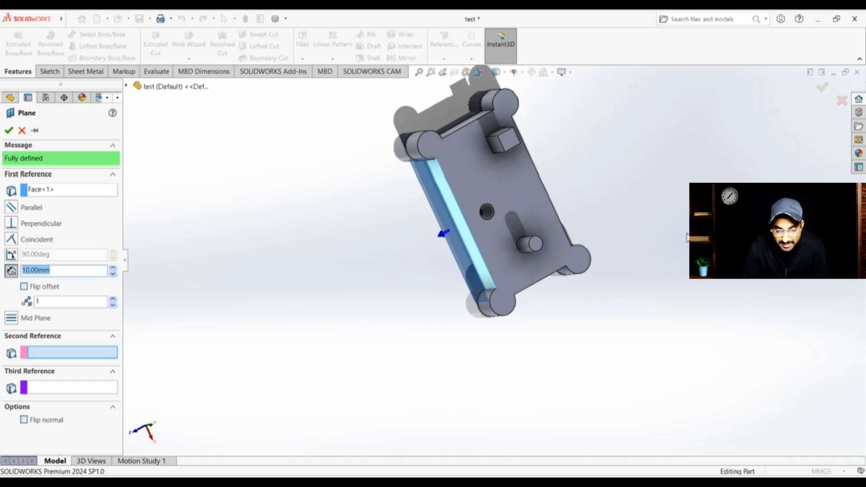
middle_drag(676, 222, 486, 298)
click(509, 258)
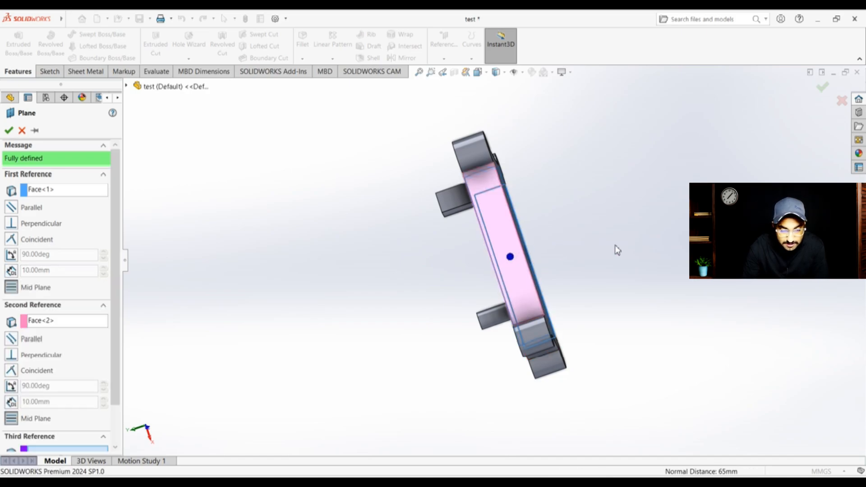
Examine the mid plane preview between the two side faces and review its reference settings, highlighting the second reference face.
middle_drag(616, 247, 696, 242)
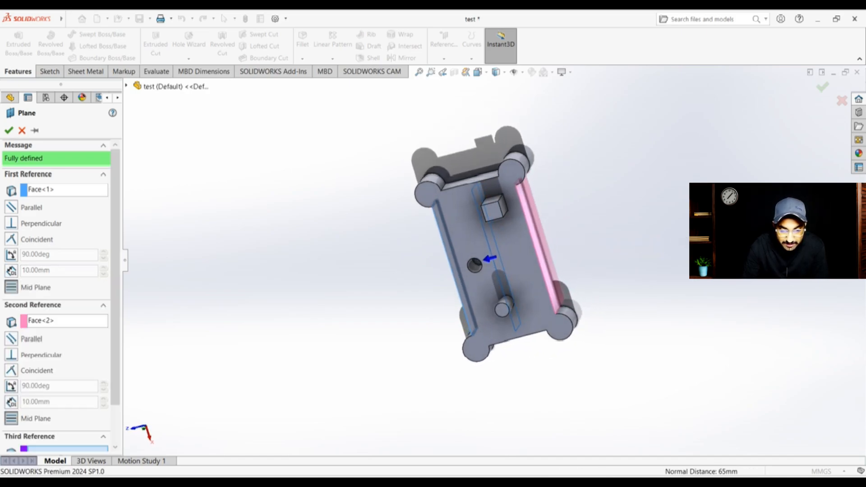
scroll(499, 299, down, 5)
scroll(616, 260, up, 5)
scroll(632, 247, down, 4)
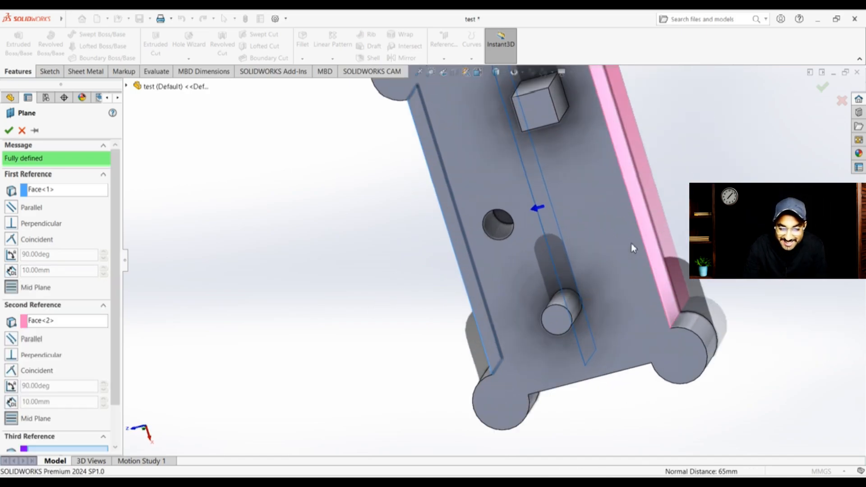
middle_drag(622, 419, 631, 231)
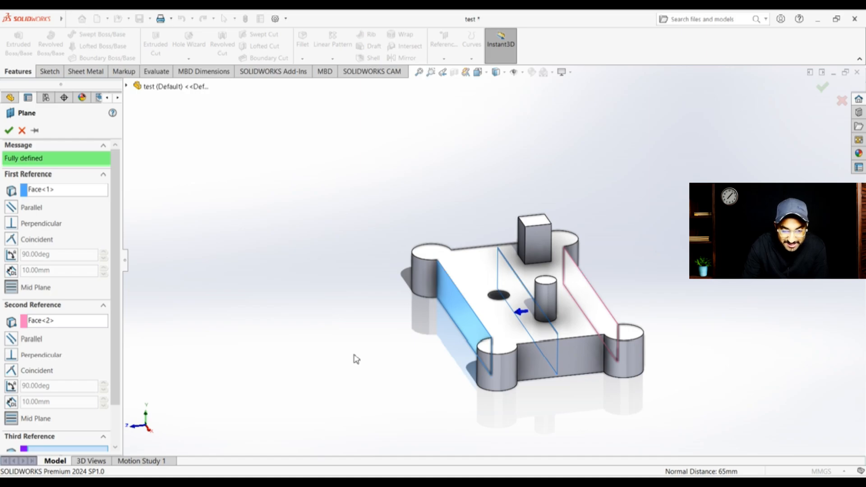
ctrl+middle_drag(377, 349, 397, 323)
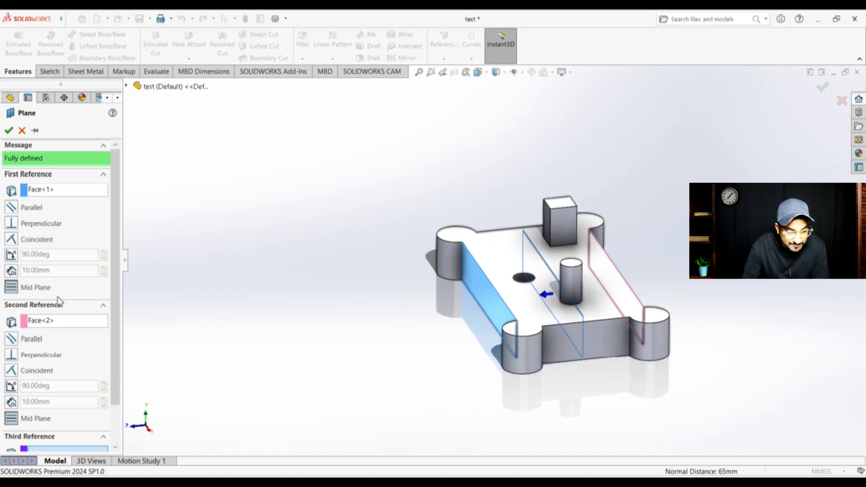
scroll(114, 257, down, 2)
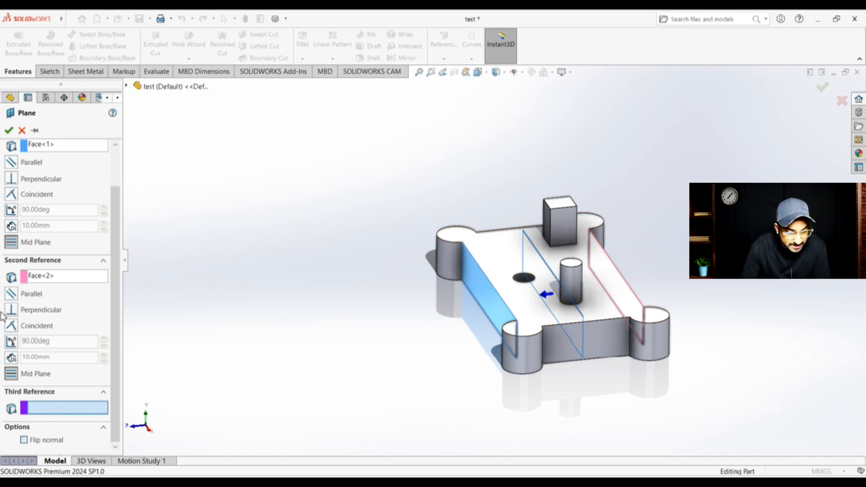
scroll(68, 334, up, 2)
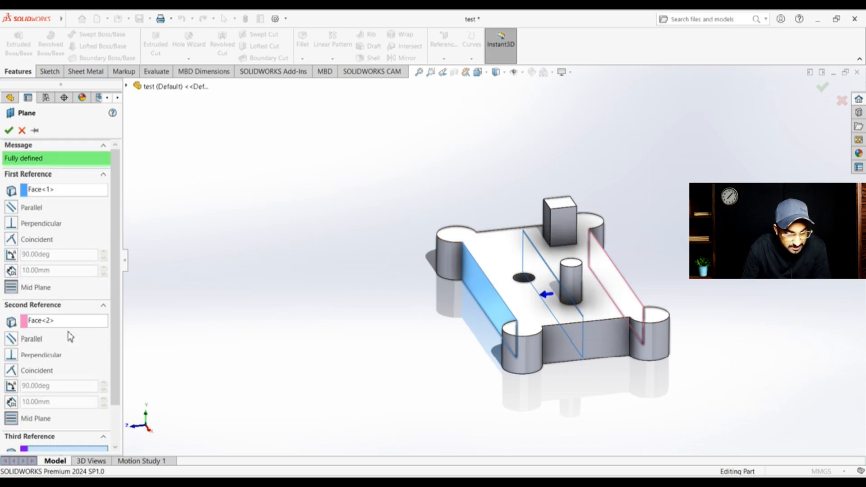
click(74, 321)
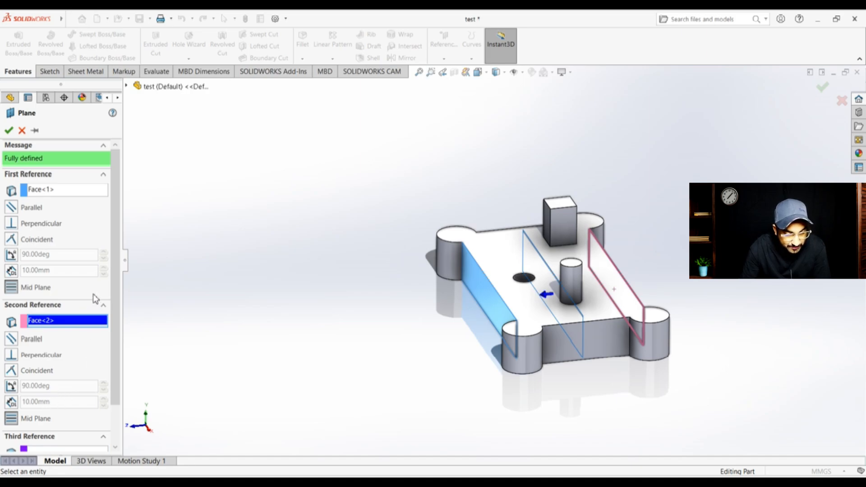
middle_drag(396, 238, 472, 294)
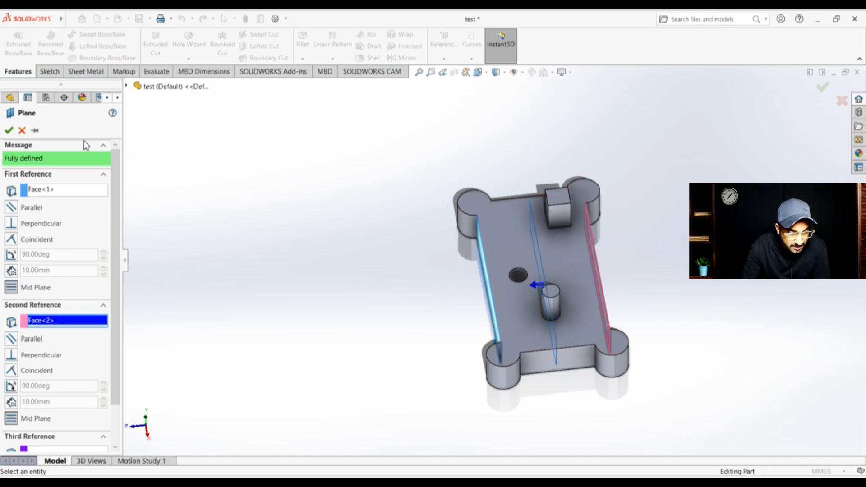
Accept the mid plane between the plate's long side faces and clear its selection.
click(8, 130)
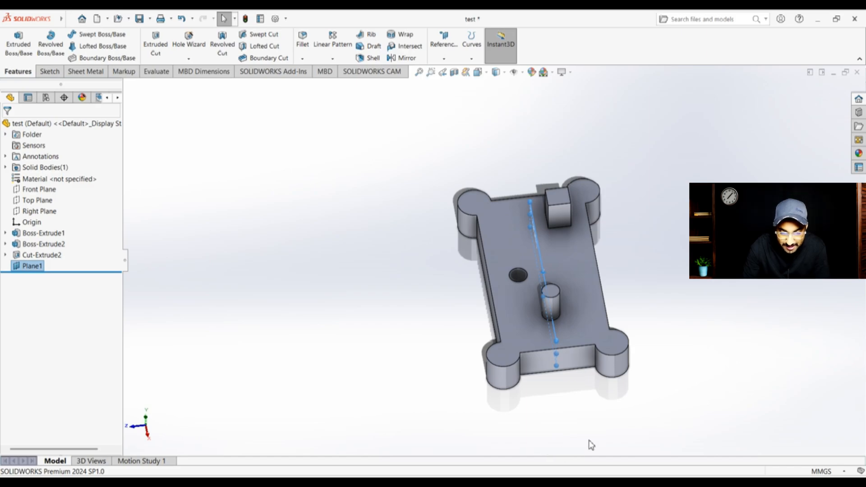
middle_drag(591, 445, 638, 421)
click(638, 421)
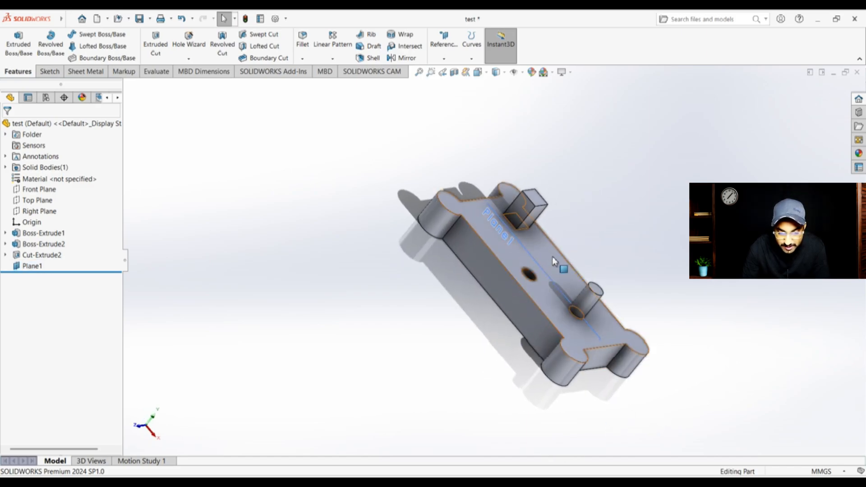
Start a sketch on the mid plane between the plate's two long side faces.
click(547, 275)
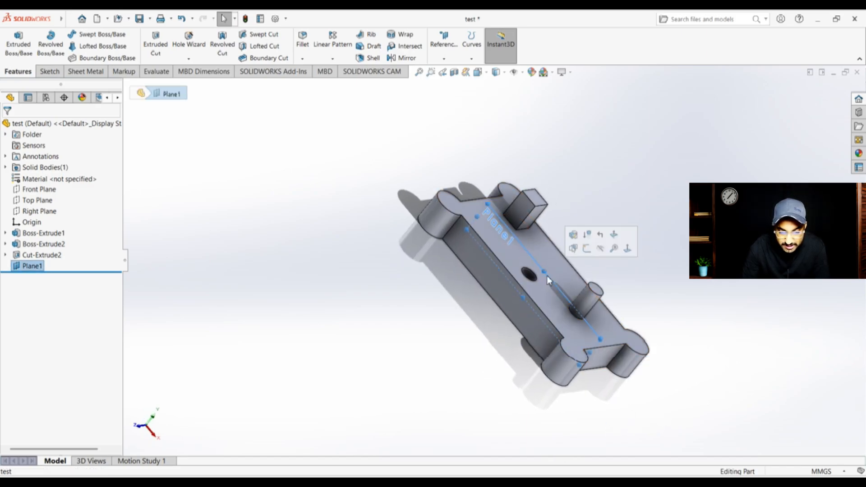
click(591, 252)
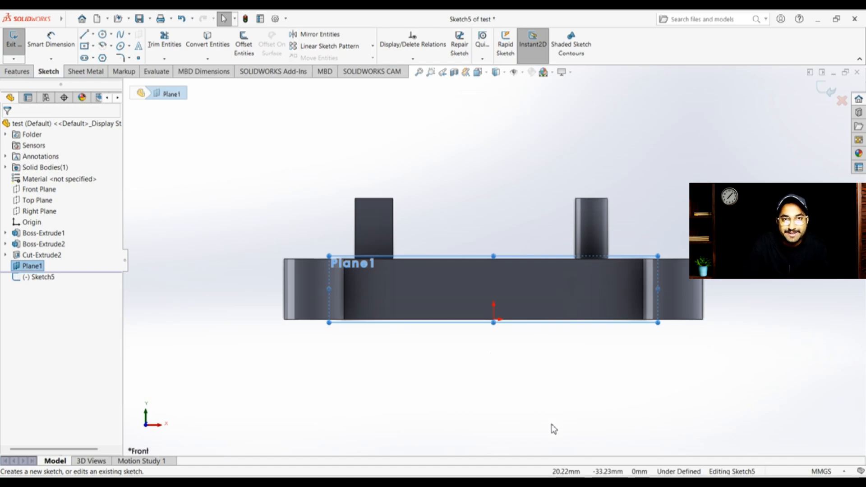
mouse_move(583, 373)
middle_down()
mouse_move(596, 366)
mouse_move(584, 407)
mouse_move(532, 424)
middle_up()
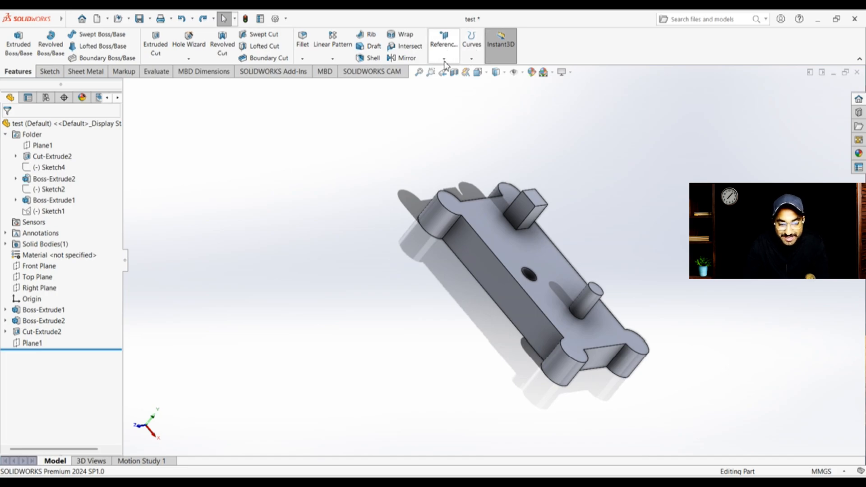
Begin a reference plane with the plate's long side face as the first reference.
click(444, 60)
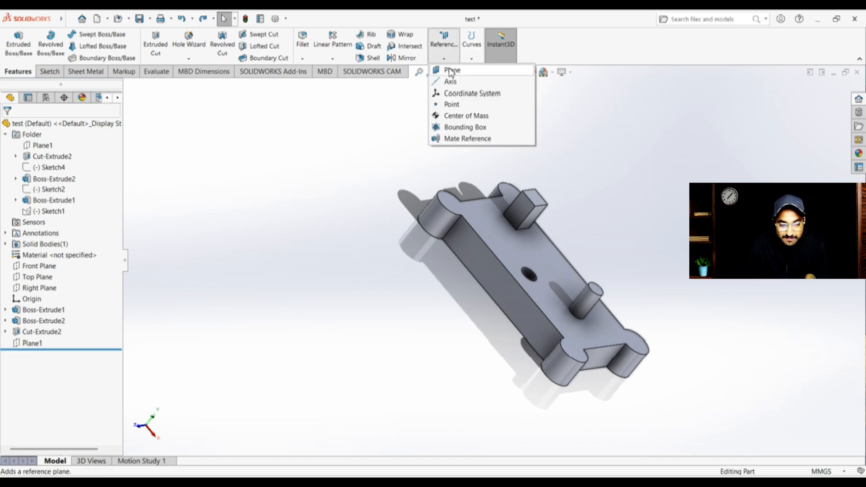
click(450, 71)
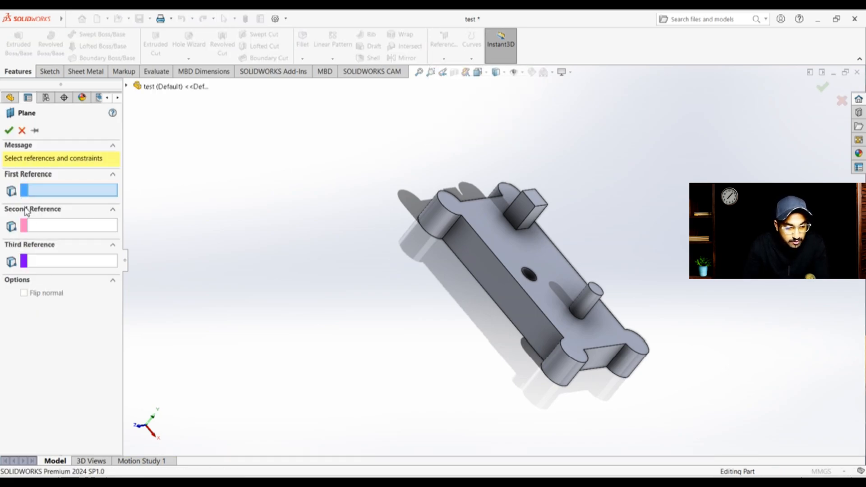
click(512, 302)
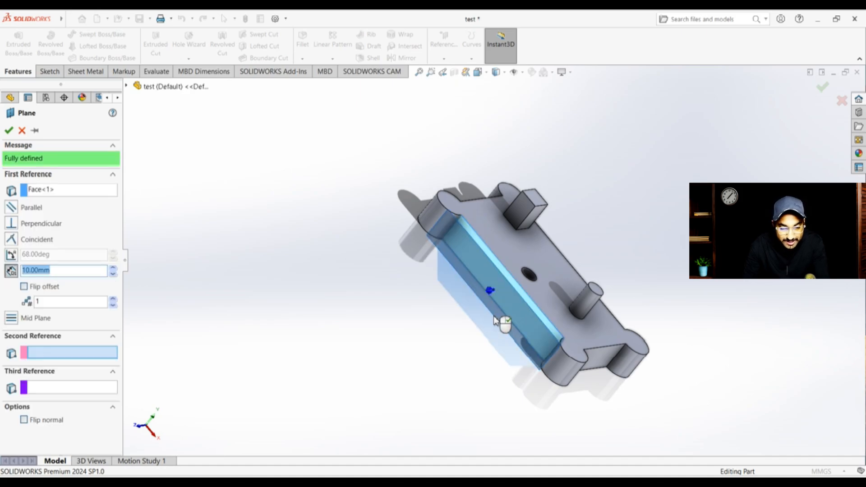
scroll(528, 285, down, 3)
scroll(586, 150, down, 5)
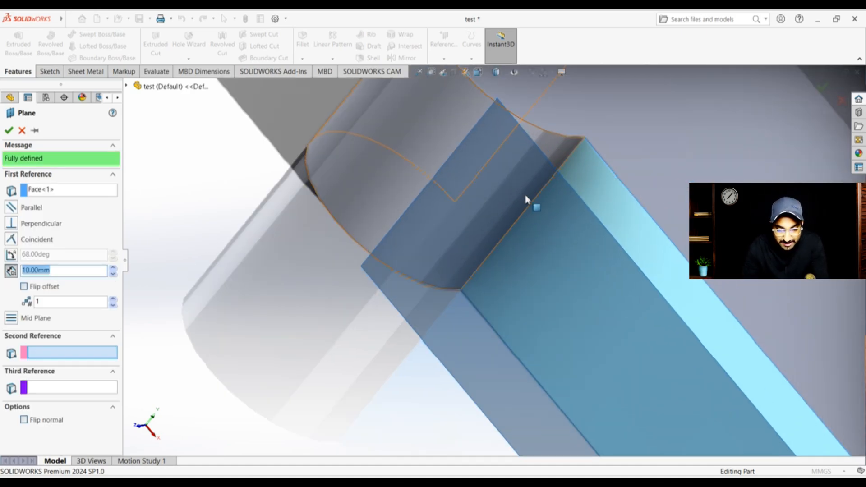
click(564, 163)
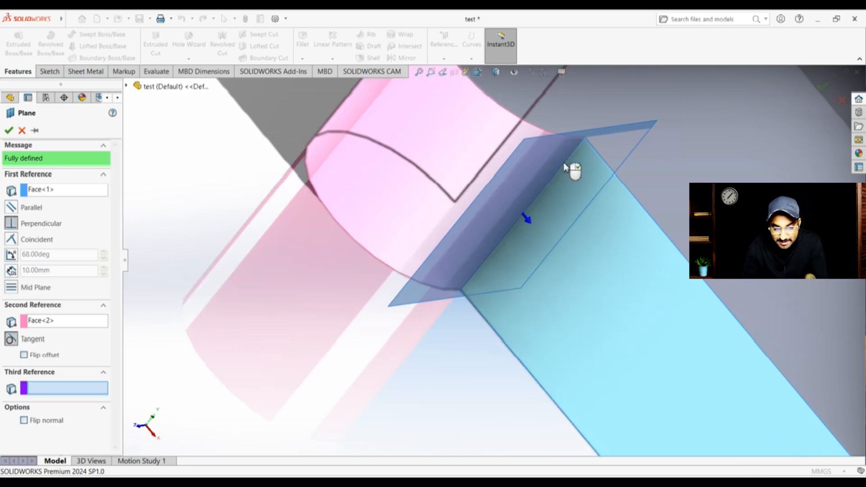
scroll(580, 324, up, 5)
scroll(581, 324, down, 3)
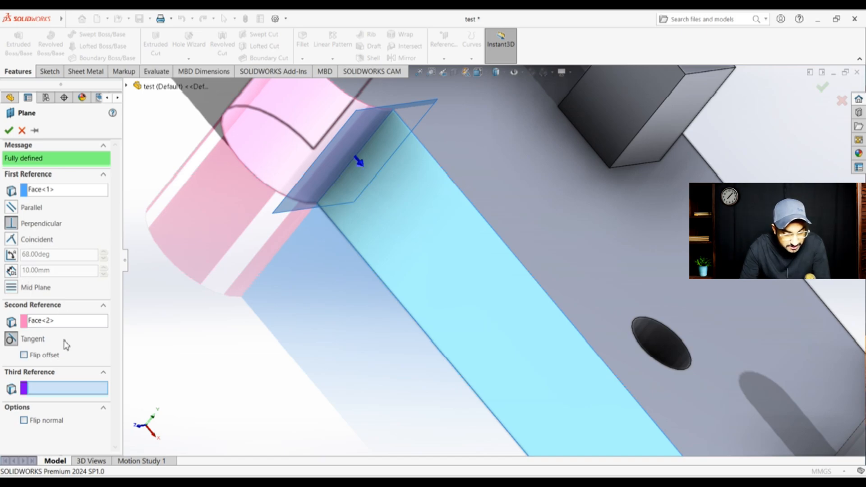
click(65, 324)
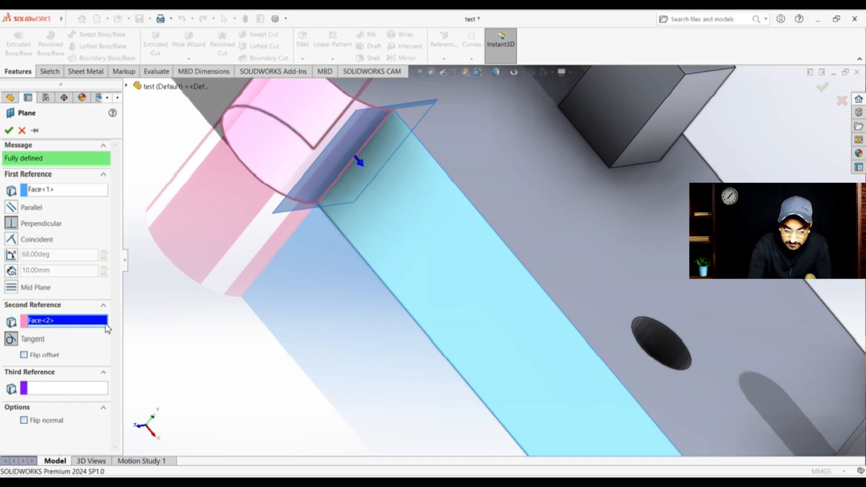
key(Delete)
Use the short edge where the long side face meets the rounded corner as the plane's second reference.
scroll(375, 144, down, 5)
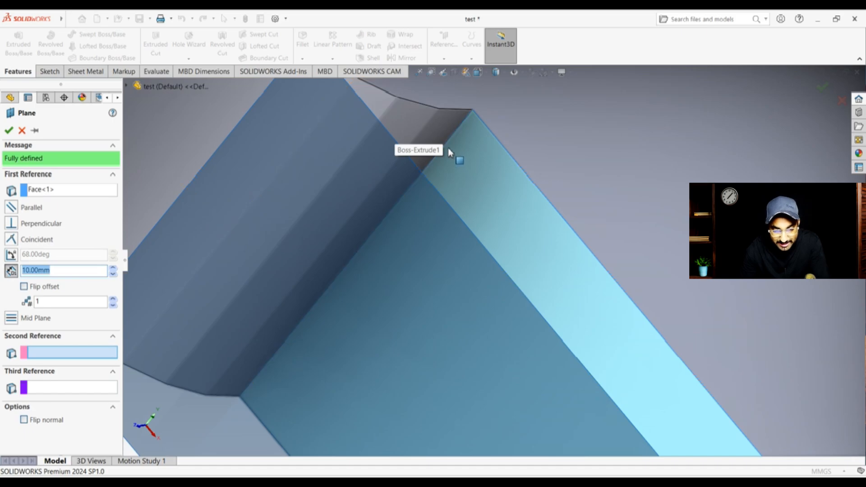
click(450, 144)
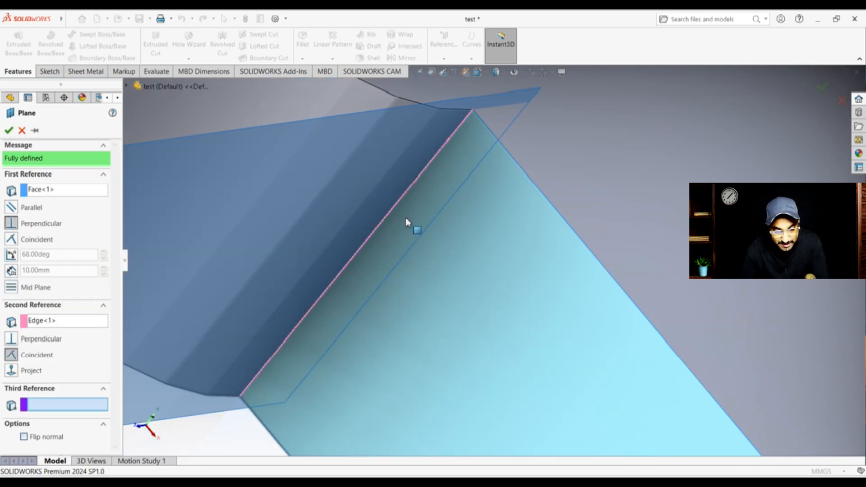
scroll(408, 223, up, 8)
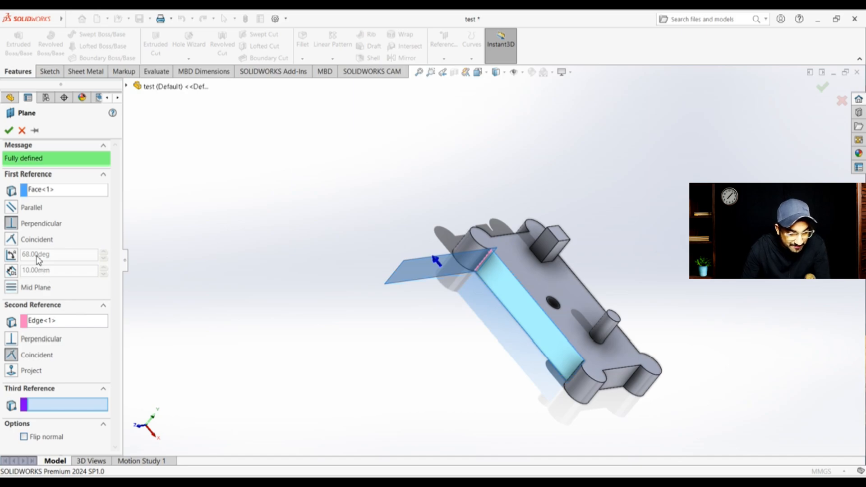
Define the plane by angle at 68 degrees to the side face, accept it, and clear its selection.
click(11, 255)
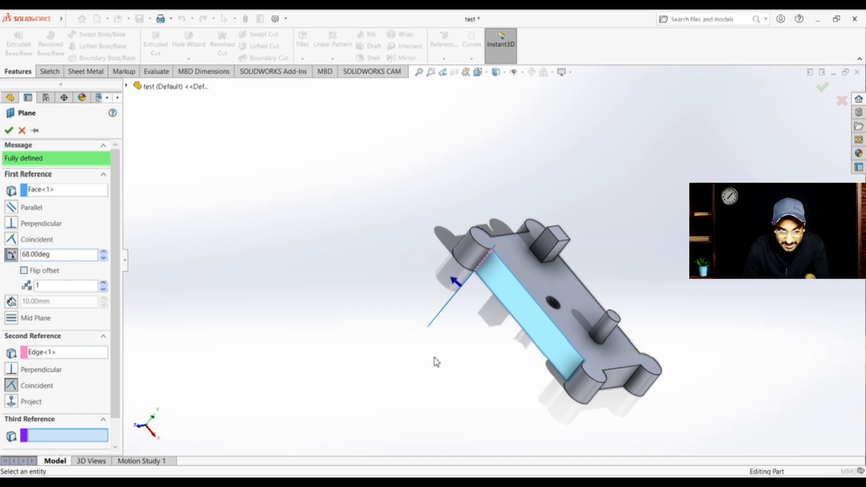
middle_drag(435, 362, 465, 367)
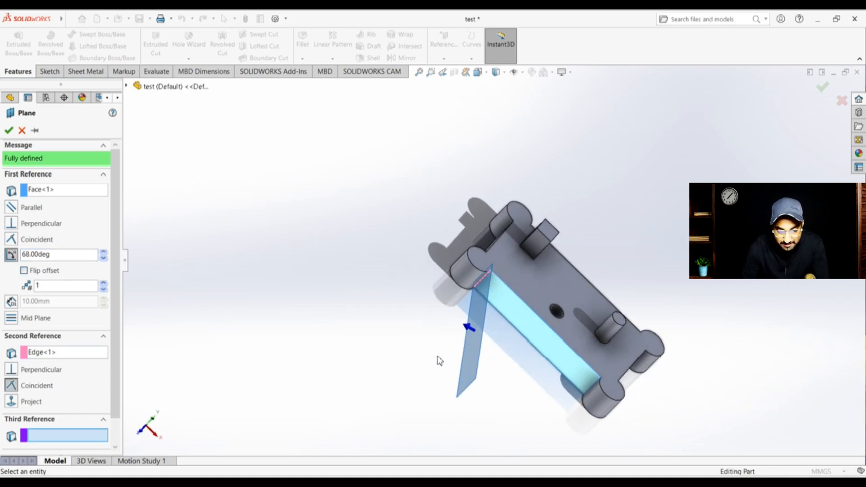
click(9, 131)
middle_drag(711, 347, 676, 294)
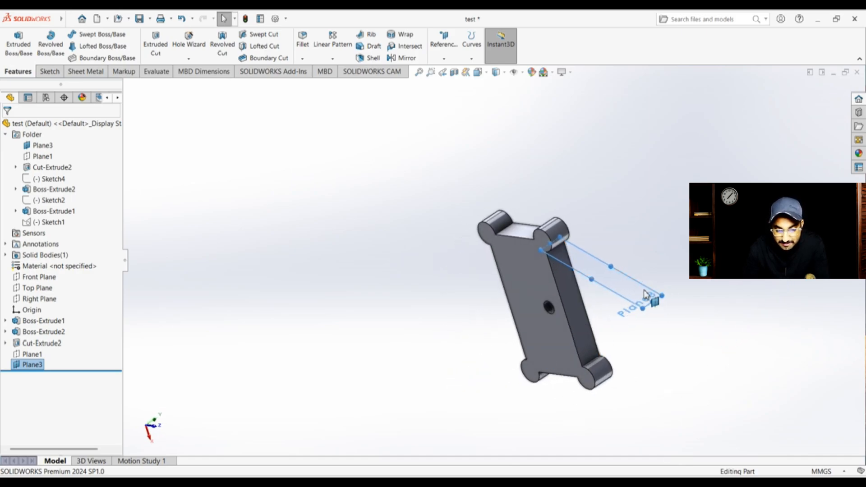
click(678, 245)
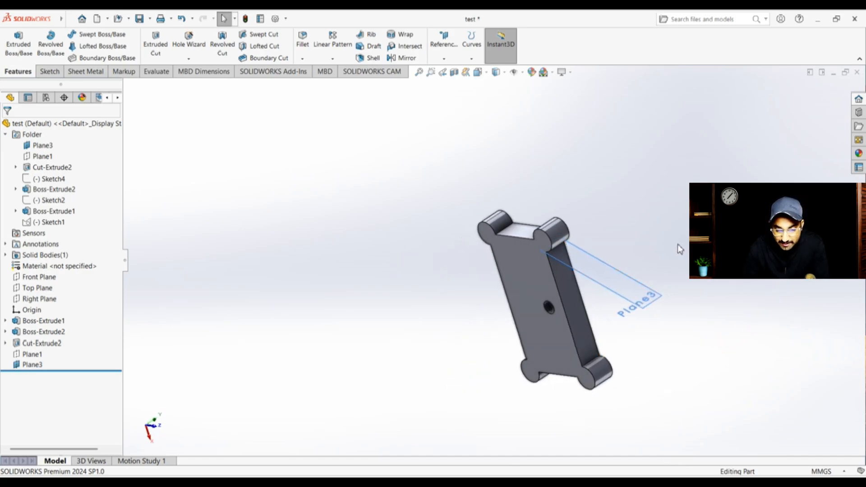
Start a sketch on the angled plane and draw a center rectangle across it, clear of the plate.
click(635, 291)
right_click(635, 291)
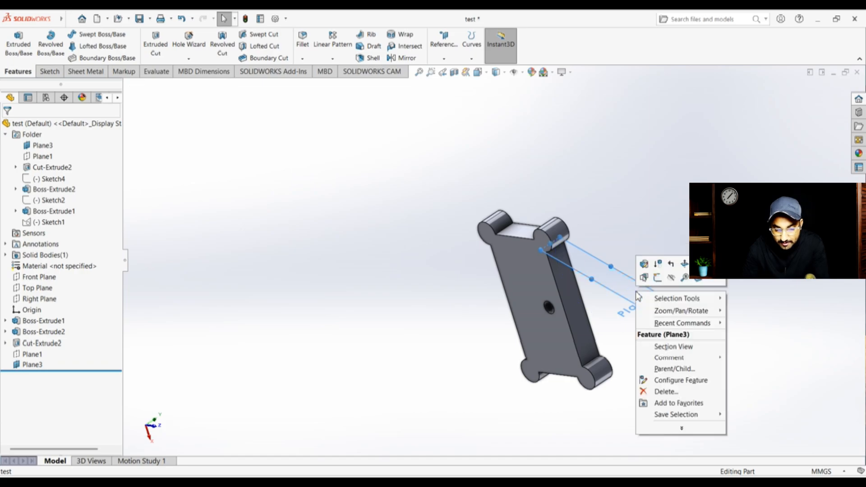
click(658, 278)
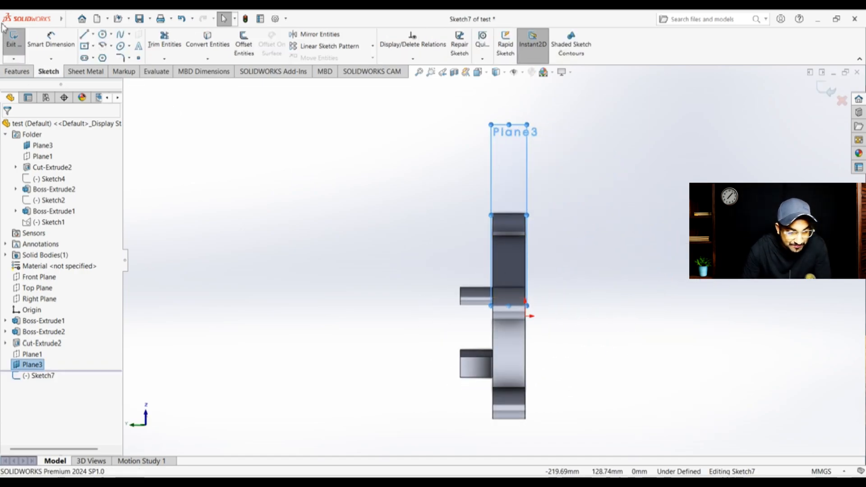
click(85, 47)
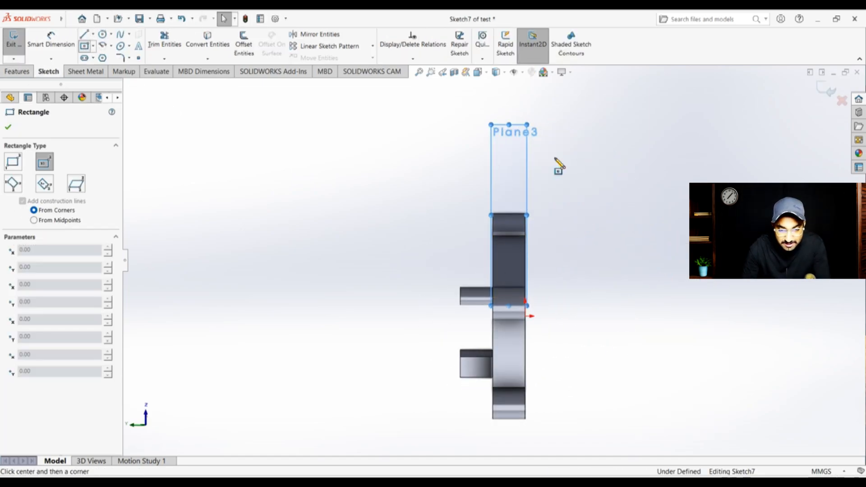
click(510, 158)
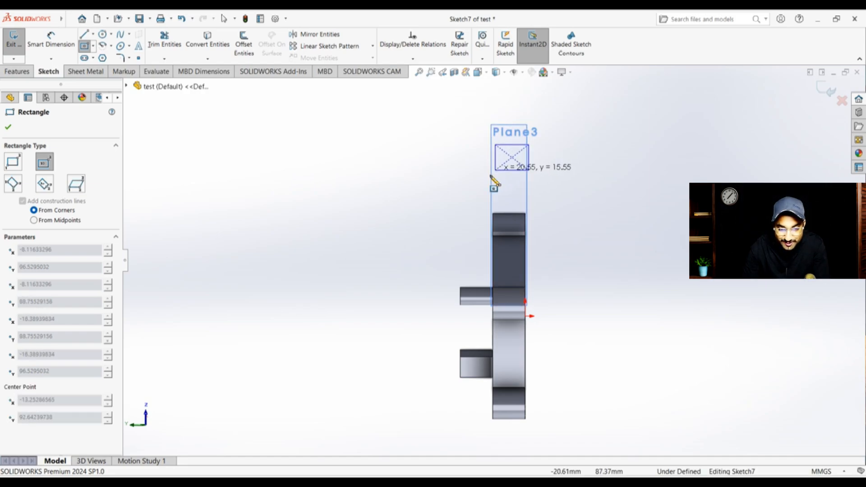
click(482, 178)
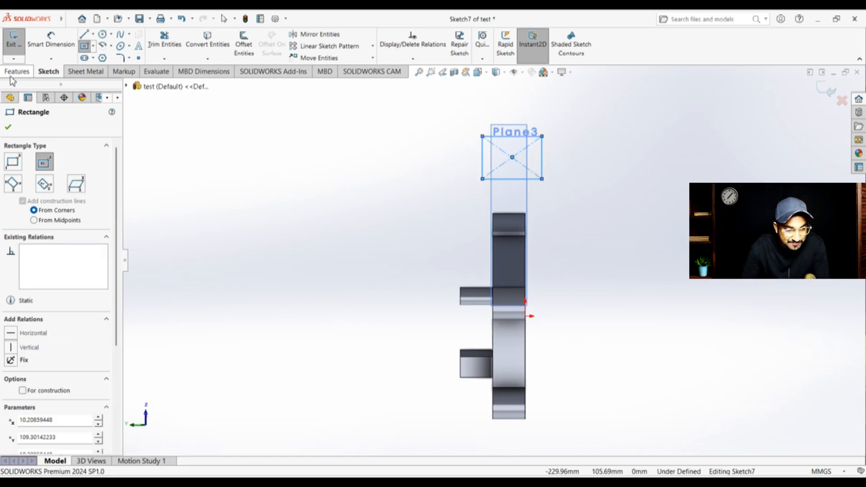
Extrude the rectangle as a Mid Plane boss 111 mm deep with merged result.
mouse_move(362, 194)
middle_down()
mouse_move(396, 226)
mouse_move(437, 304)
mouse_move(431, 318)
middle_up()
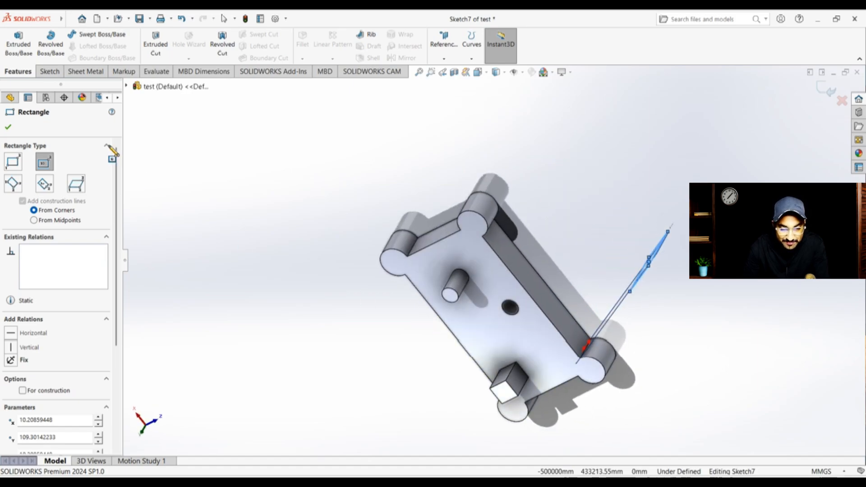
click(18, 43)
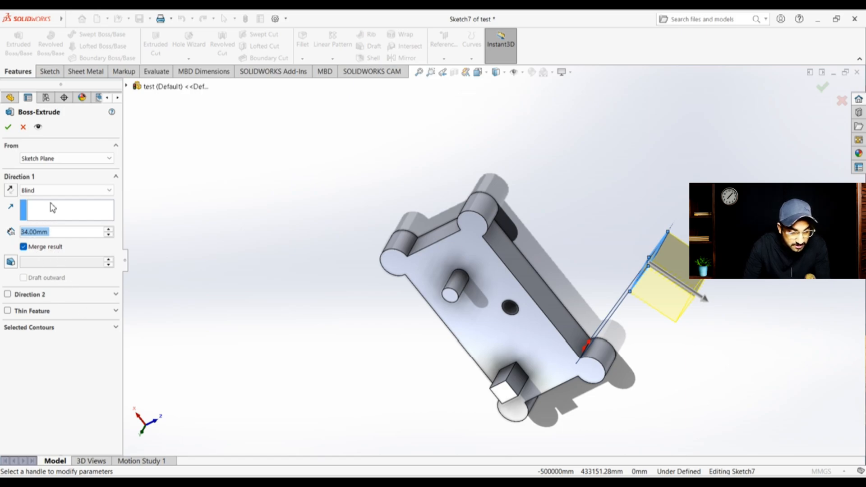
click(83, 159)
click(86, 159)
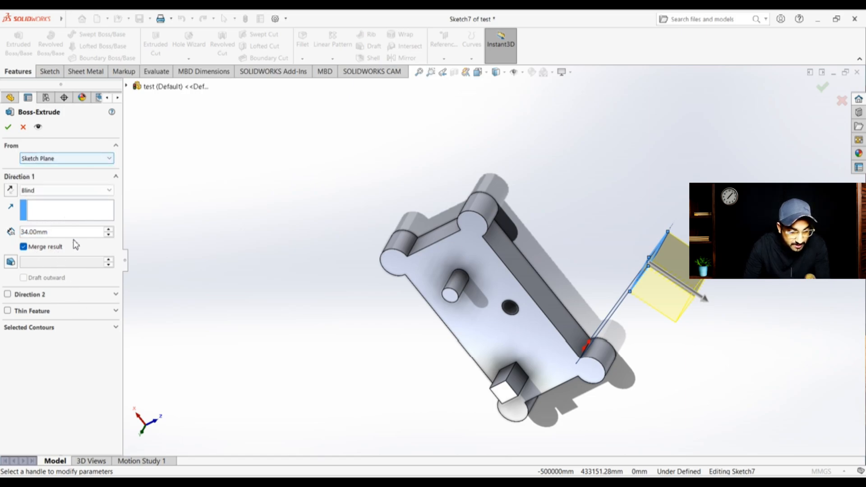
click(100, 191)
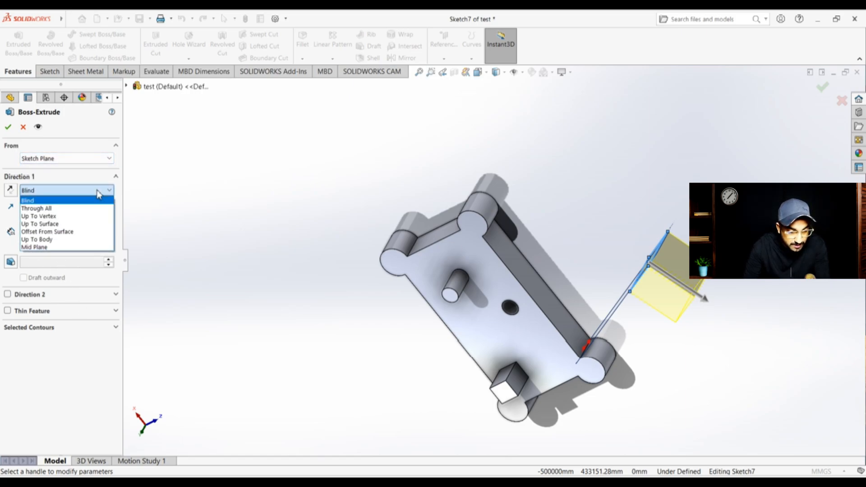
click(101, 248)
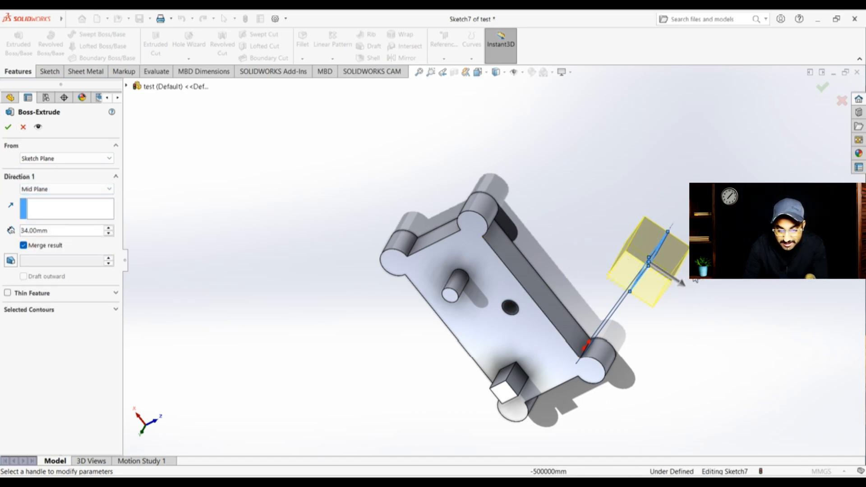
drag(684, 280, 734, 318)
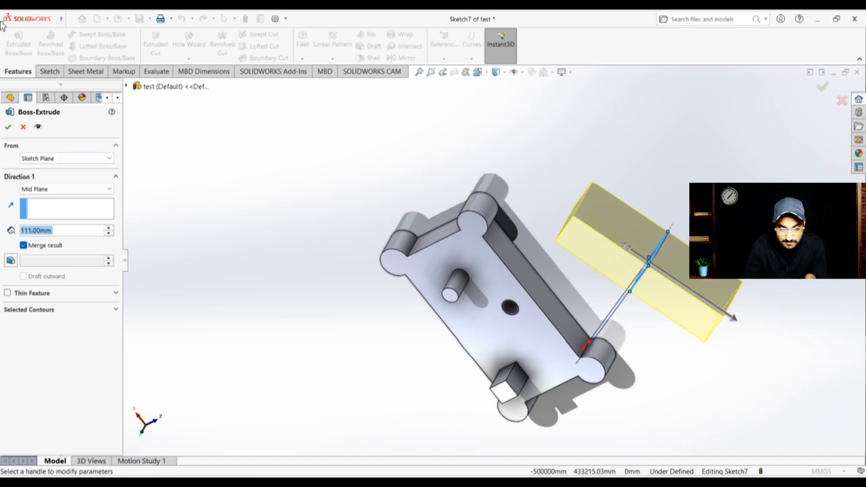
click(9, 126)
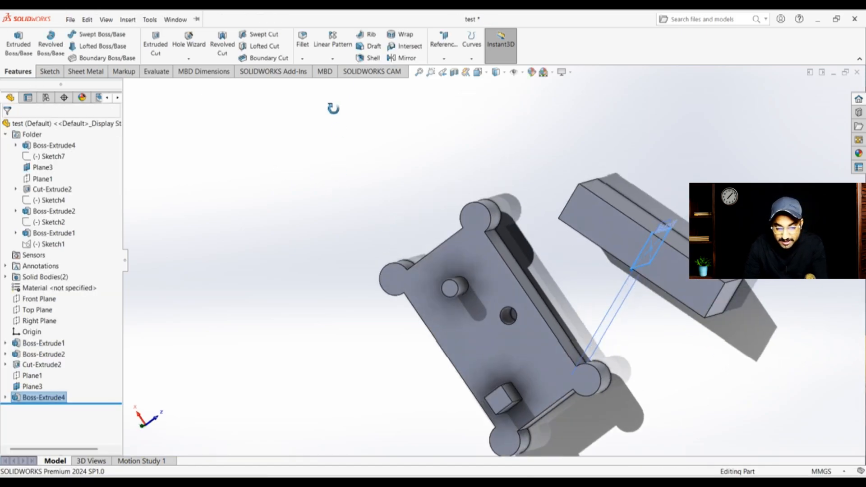
Undo the rectangle's extrusion and return to its sketch on the angled plane.
middle_drag(333, 108, 481, 259)
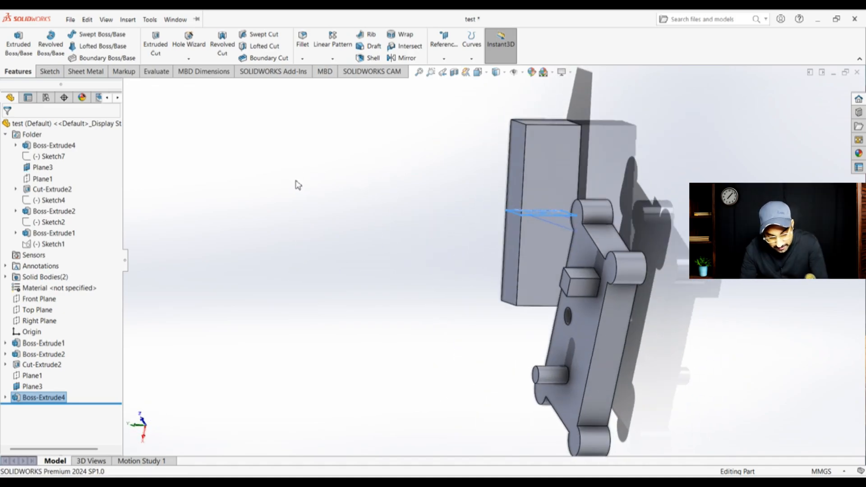
middle_drag(298, 183, 594, 283)
key(ctrl+z)
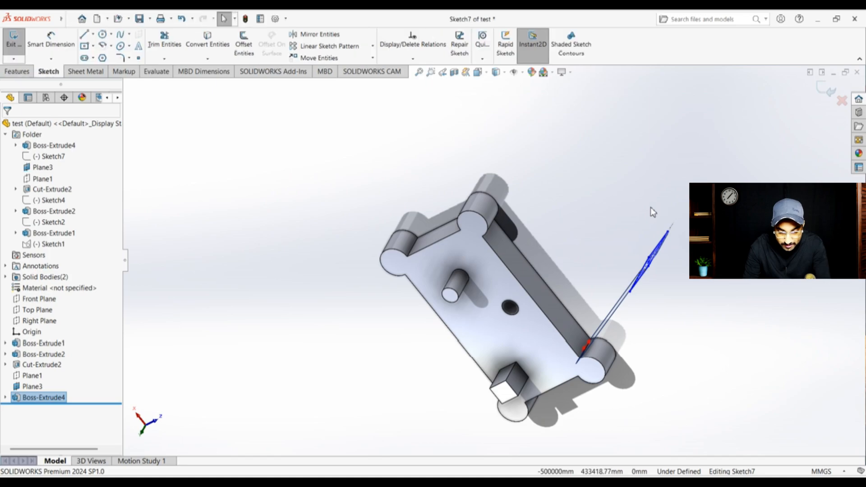
middle_drag(618, 232, 640, 234)
key(ctrl+8)
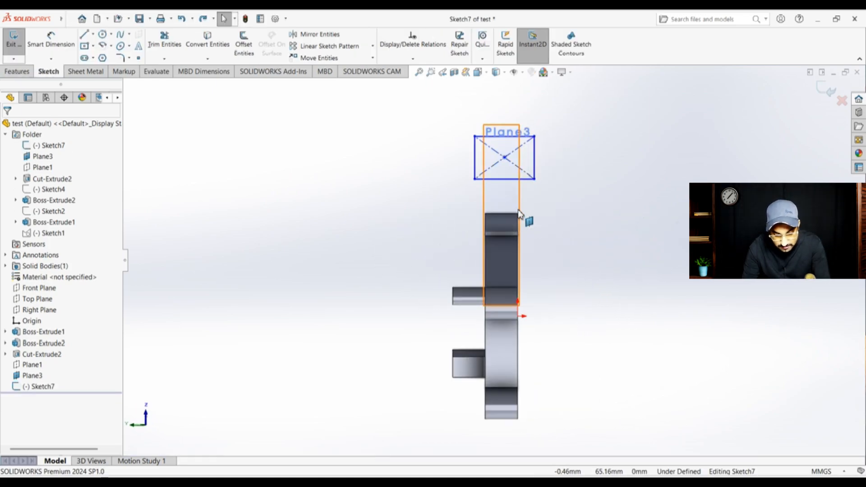
Hide the angled reference plane while its sketch is open.
click(516, 209)
right_click(510, 188)
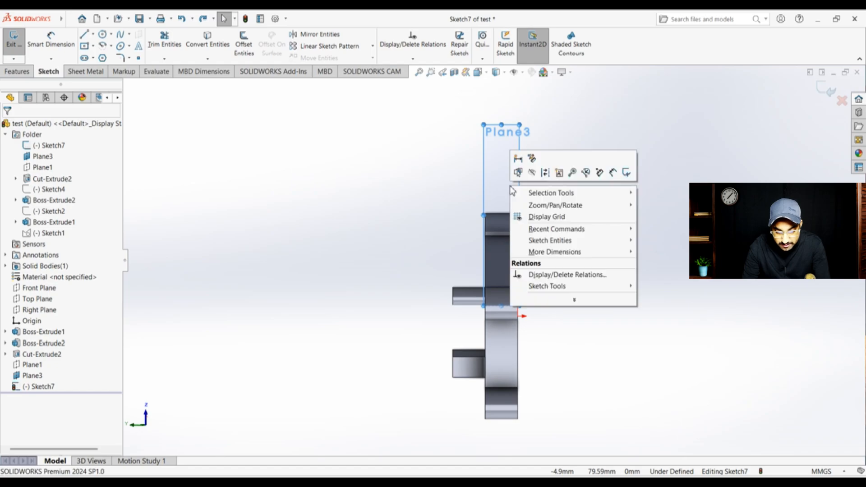
click(533, 172)
Start a reference plane and take the lower vertex where the plate's long side meets a corner cylinder as first reference.
middle_drag(551, 185, 574, 134)
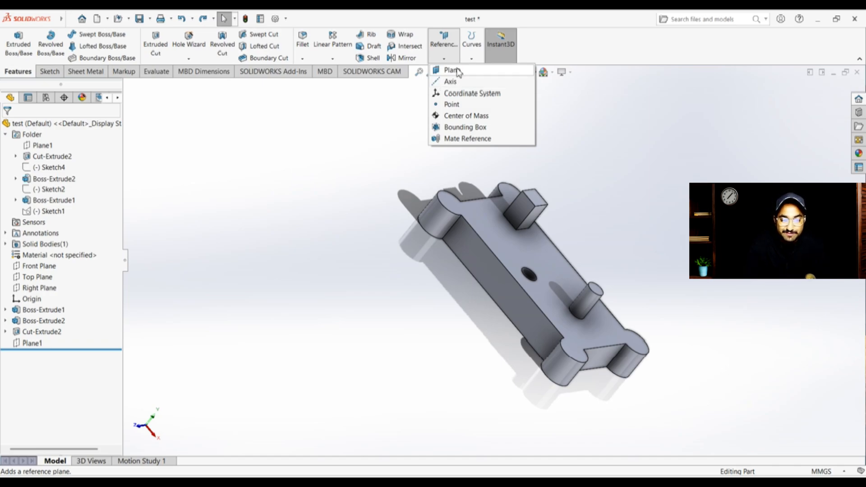
click(450, 71)
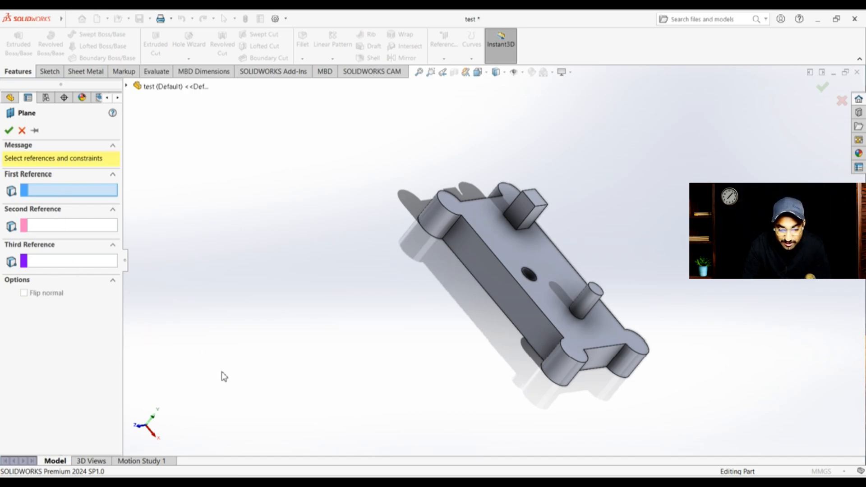
middle_drag(452, 399, 487, 258)
scroll(501, 223, down, 5)
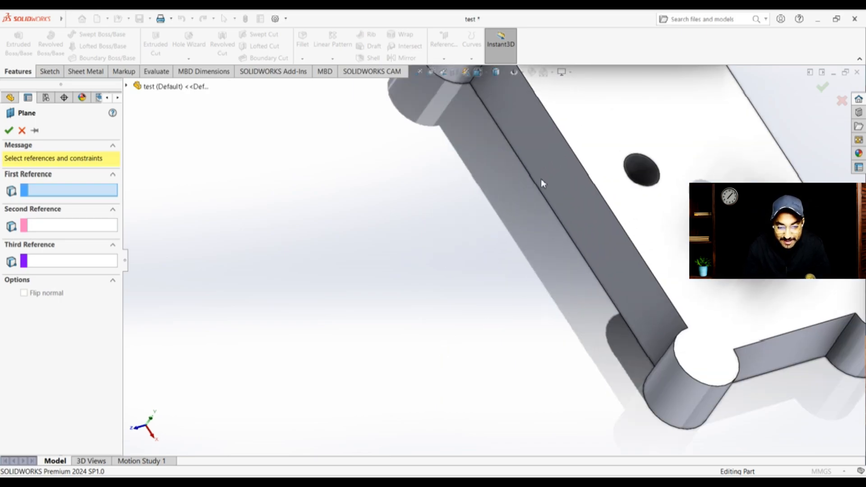
scroll(497, 99, down, 2)
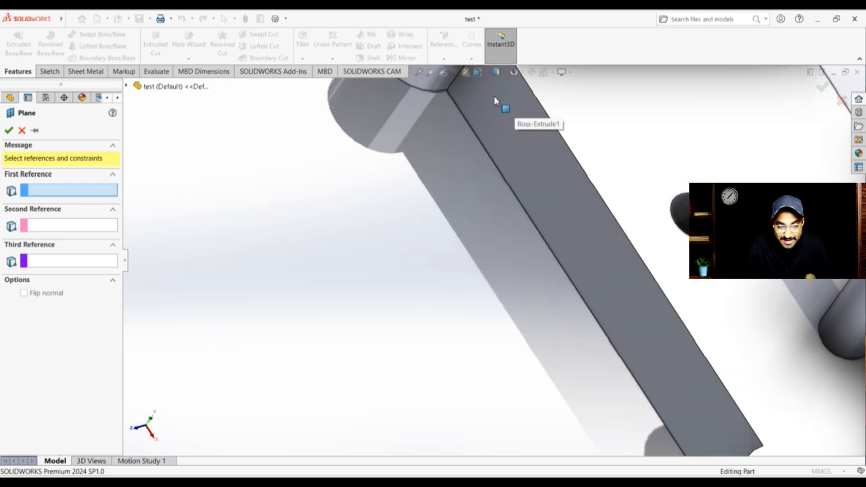
click(448, 92)
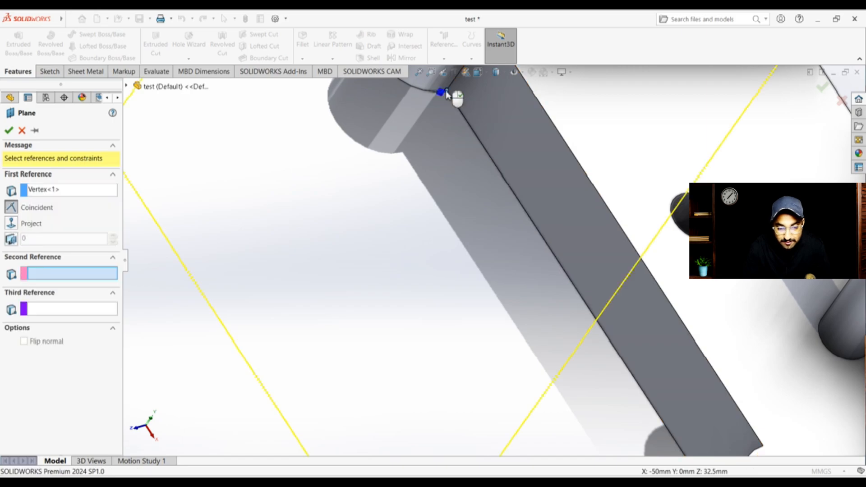
Add the lower vertex at the diagonally opposite corner, where the short end wall meets the cylinder, as the plane's second reference.
scroll(330, 191, up, 10)
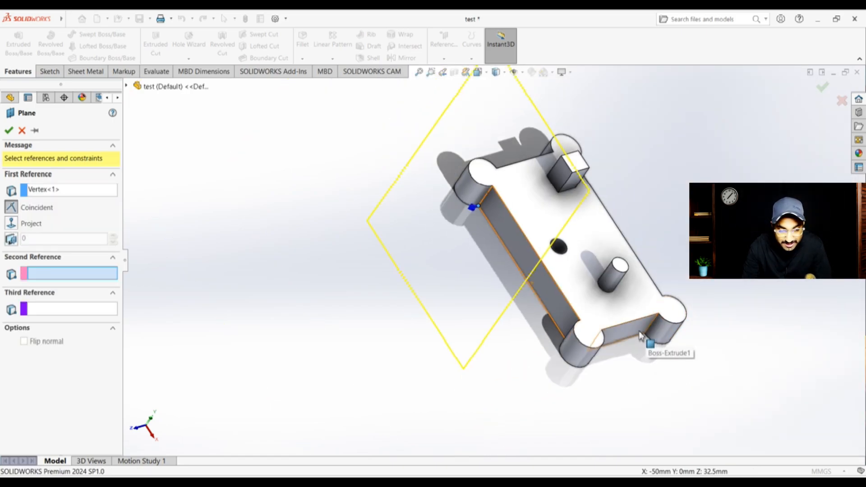
scroll(635, 374, down, 3)
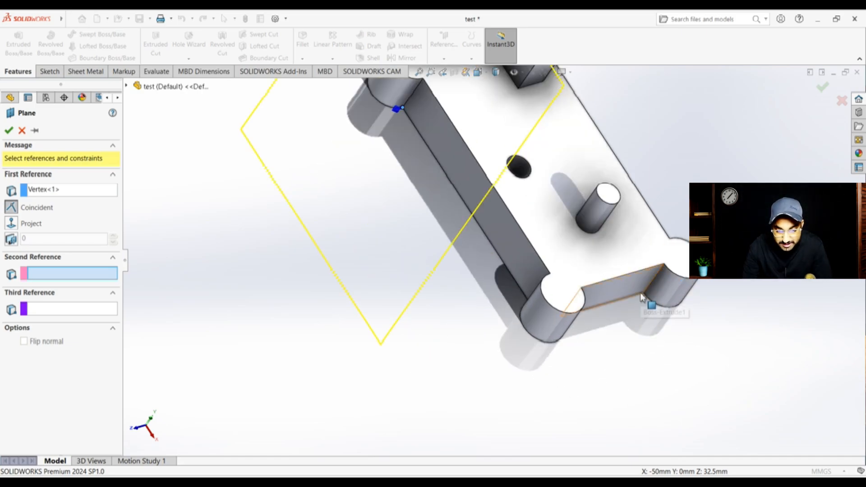
scroll(654, 305, down, 5)
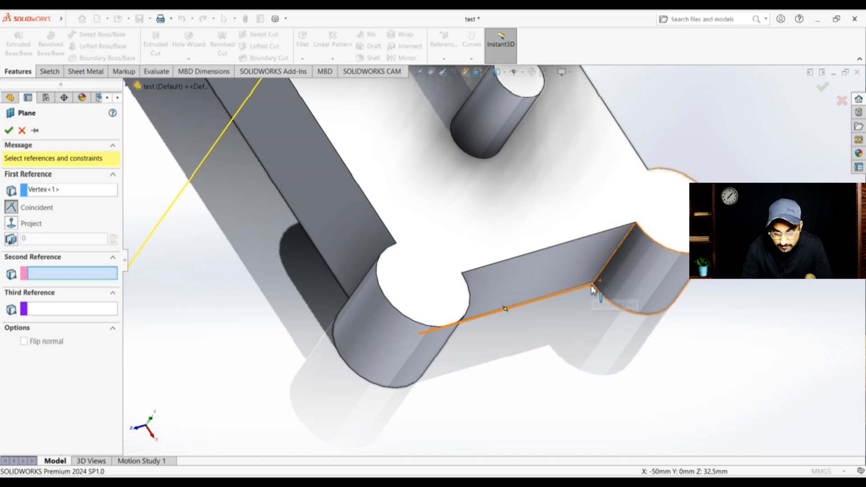
click(593, 285)
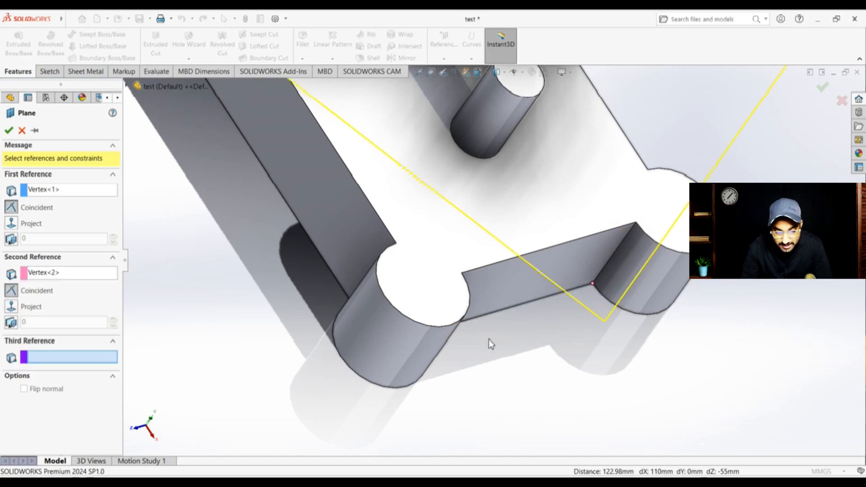
Set the plane's third reference to the base corner vertex of the rectangular boss on the plate's upper face.
scroll(463, 332, up, 4)
scroll(440, 187, down, 2)
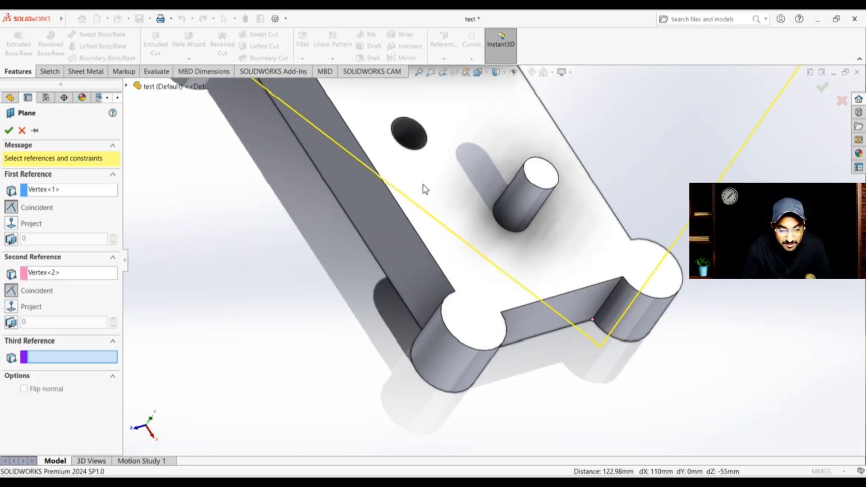
scroll(422, 184, up, 6)
scroll(449, 136, down, 4)
scroll(528, 294, down, 5)
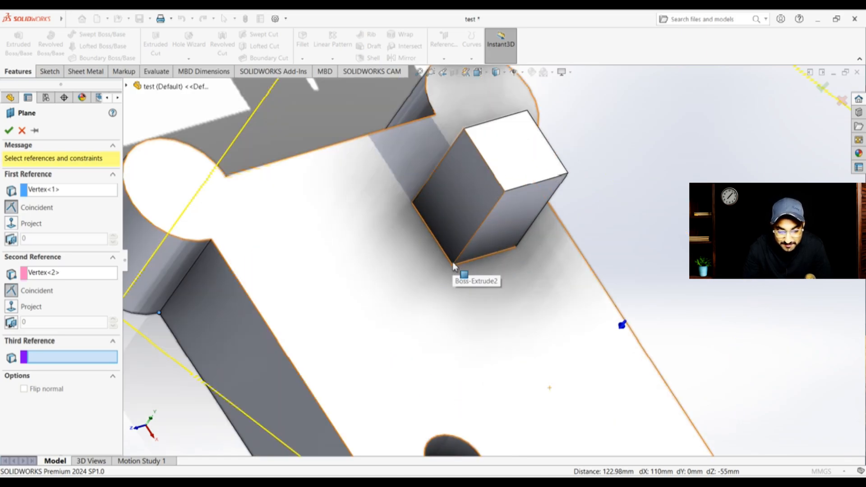
click(453, 266)
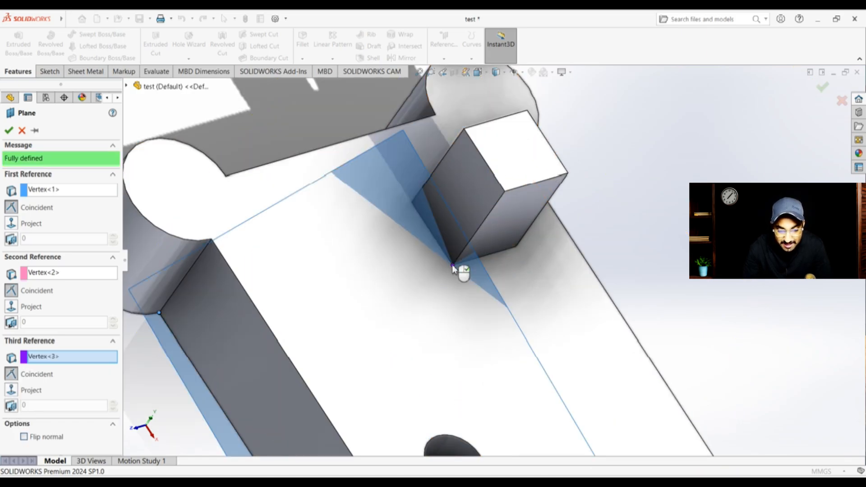
Examine from several angles how the three-vertex plane preview tilts through the plate.
scroll(523, 299, up, 5)
scroll(572, 300, up, 2)
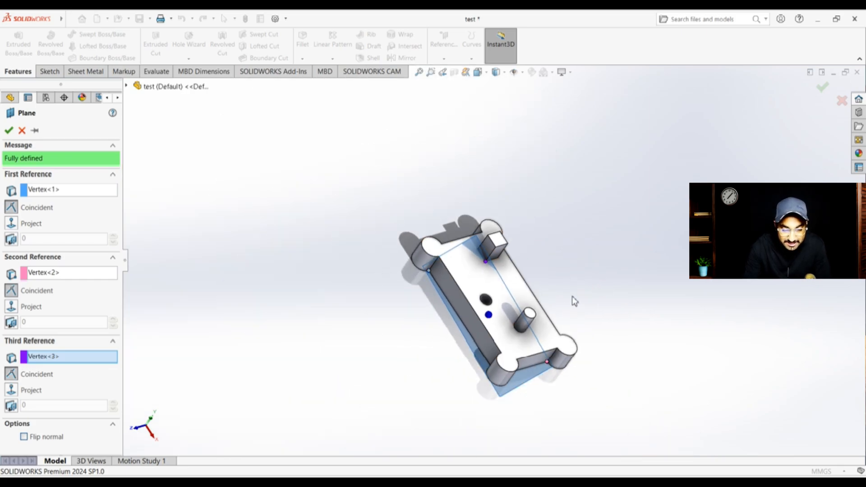
scroll(575, 304, down, 5)
scroll(574, 304, up, 7)
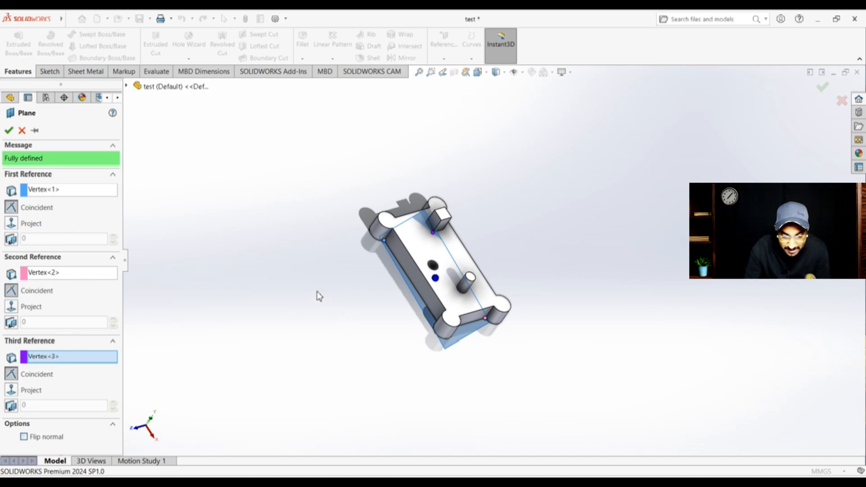
scroll(330, 304, down, 2)
scroll(435, 235, down, 3)
scroll(660, 248, up, 4)
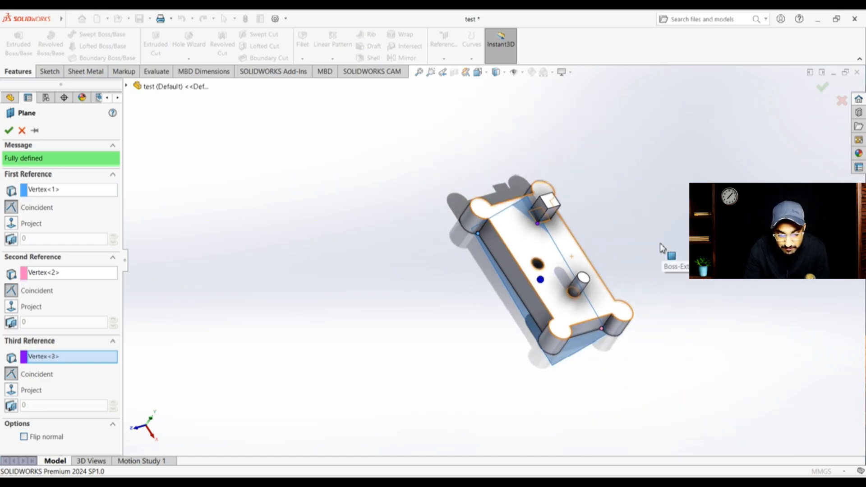
middle_drag(658, 246, 681, 259)
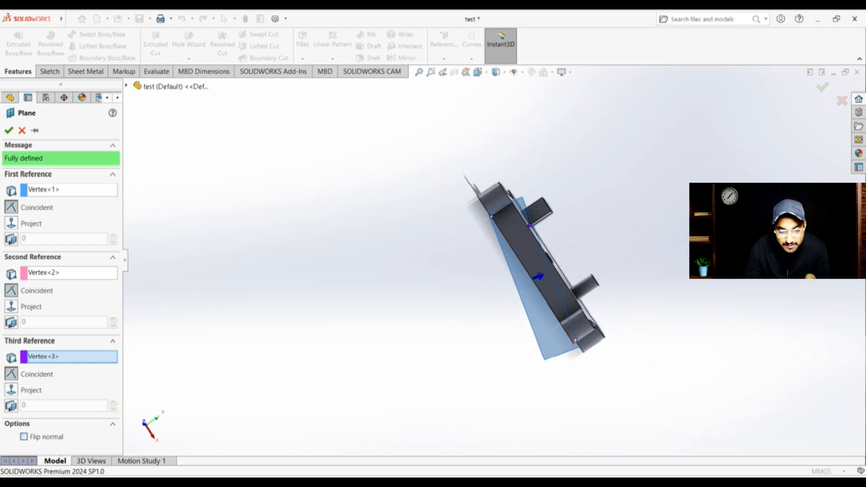